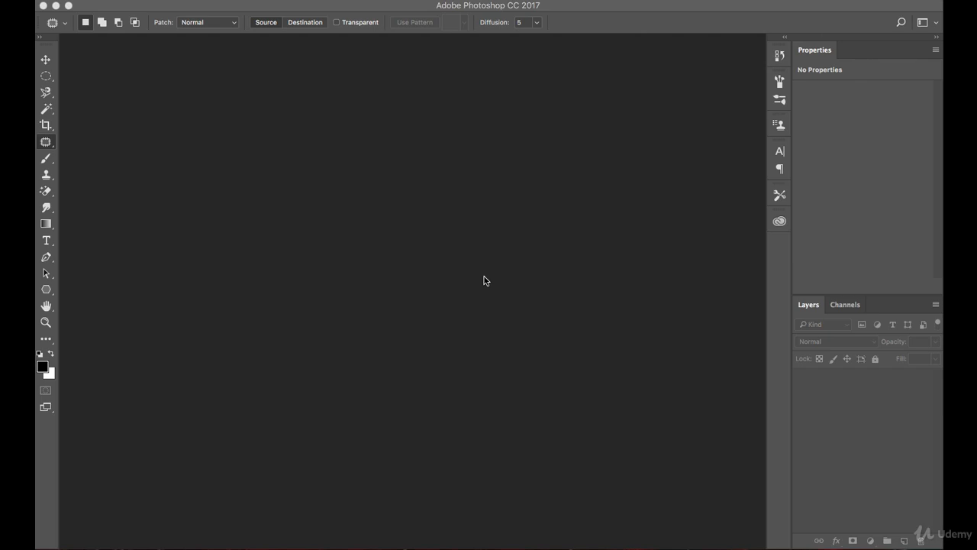
# Step: Open the acne image from the Photoshop practice images folder
pyautogui.click(53, 146)
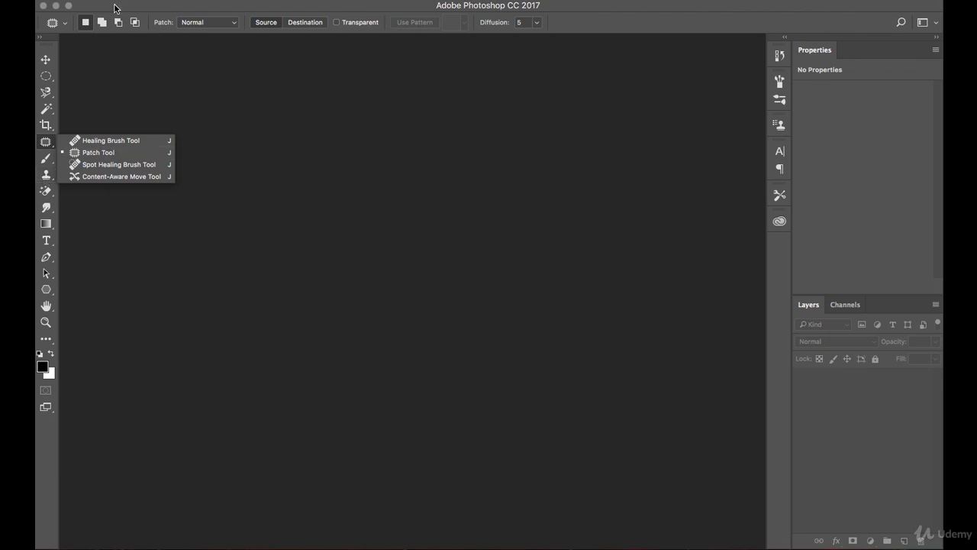
pyautogui.click(148, 0)
pyautogui.click(159, 18)
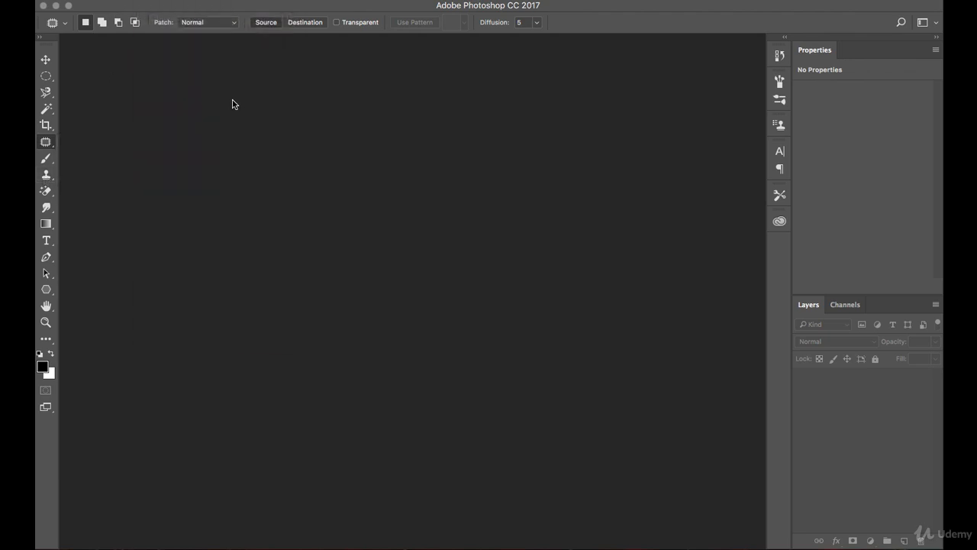
pyautogui.click(390, 96)
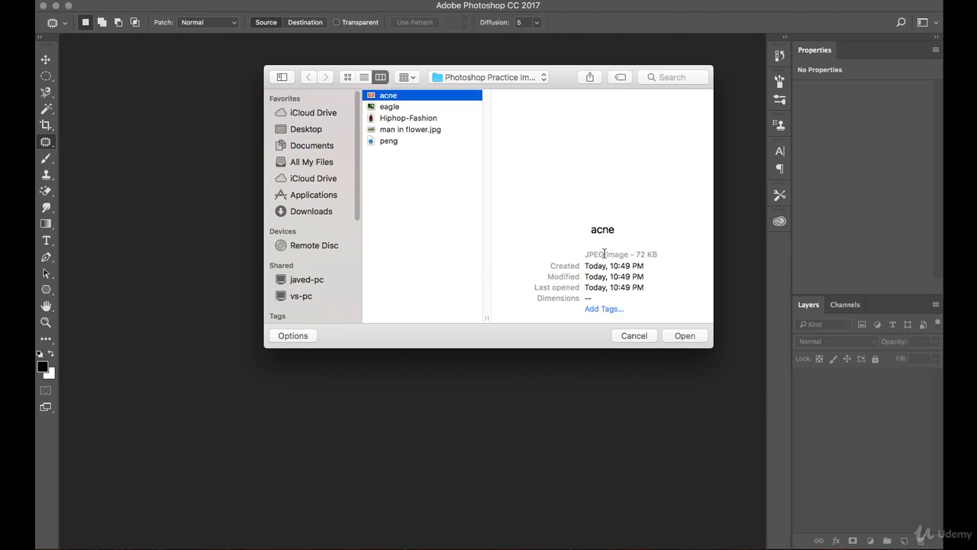
pyautogui.click(685, 336)
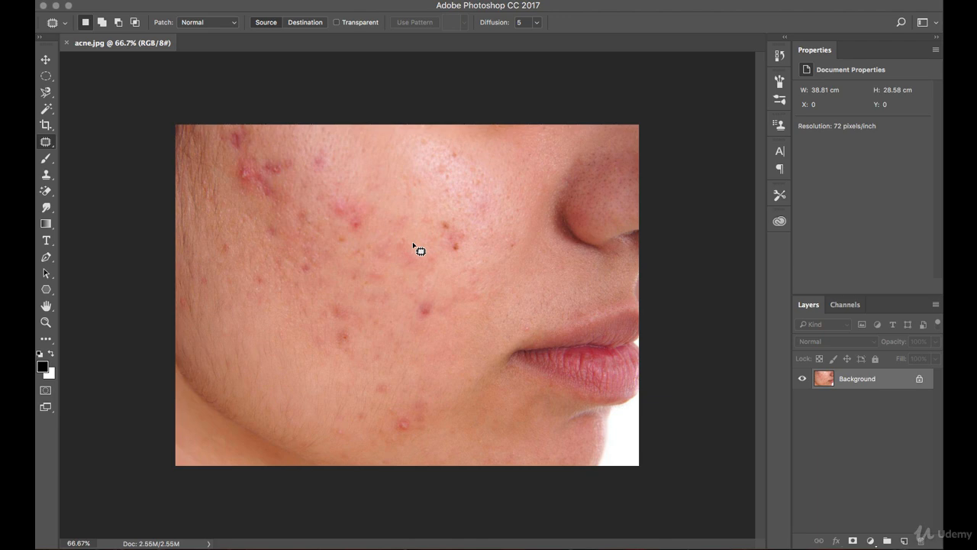
# Step: Activate the Healing Brush tool and try to paint on the upper cheek without sampling a source
pyautogui.rightClick(43, 144)
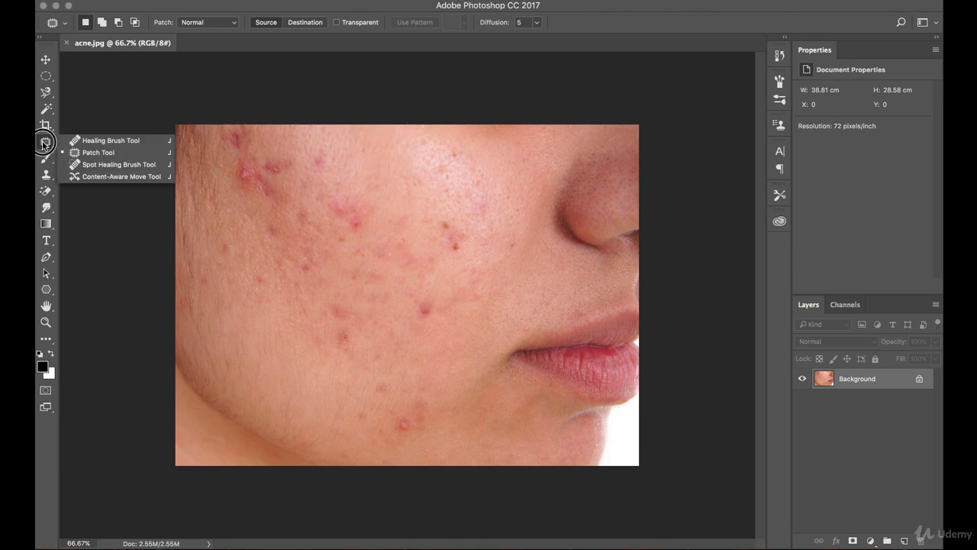
pyautogui.click(107, 142)
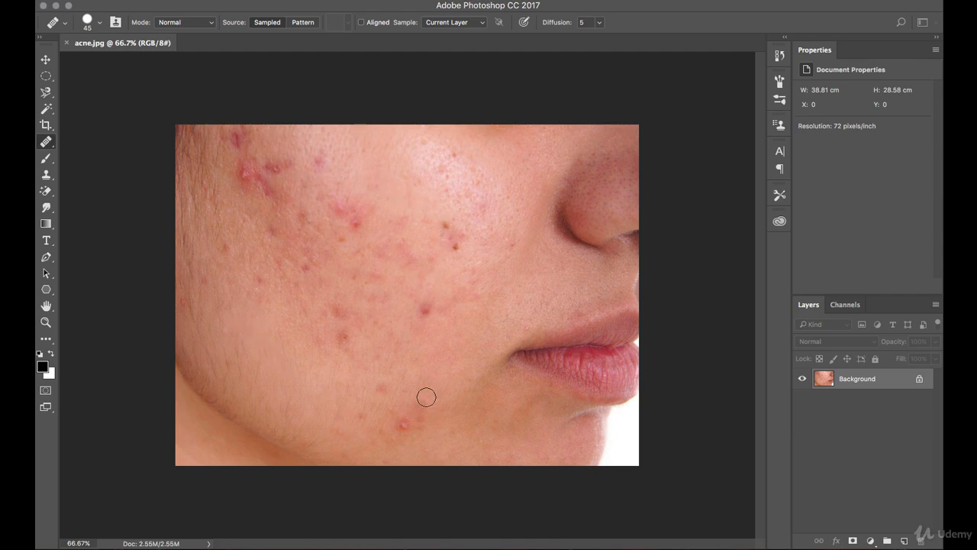
pyautogui.click(100, 26)
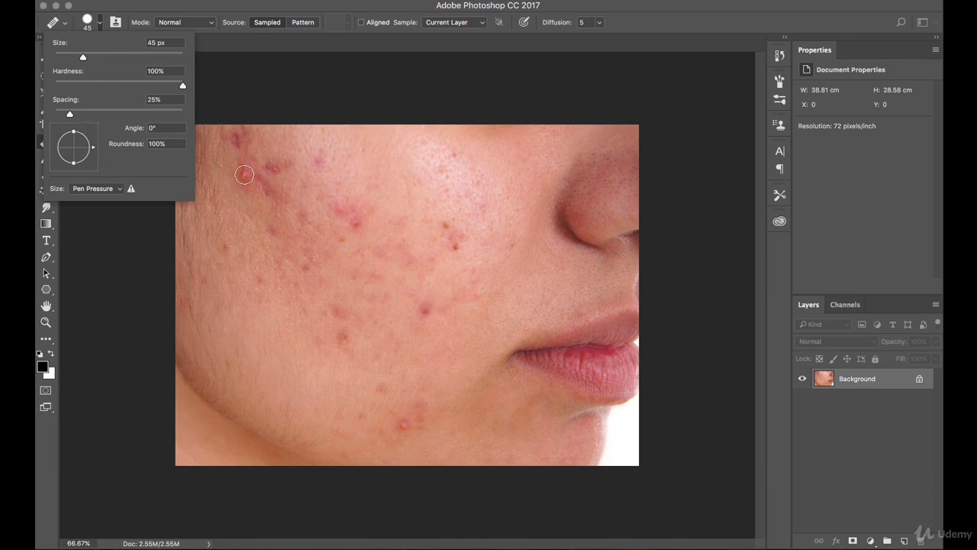
pyautogui.click(400, 103)
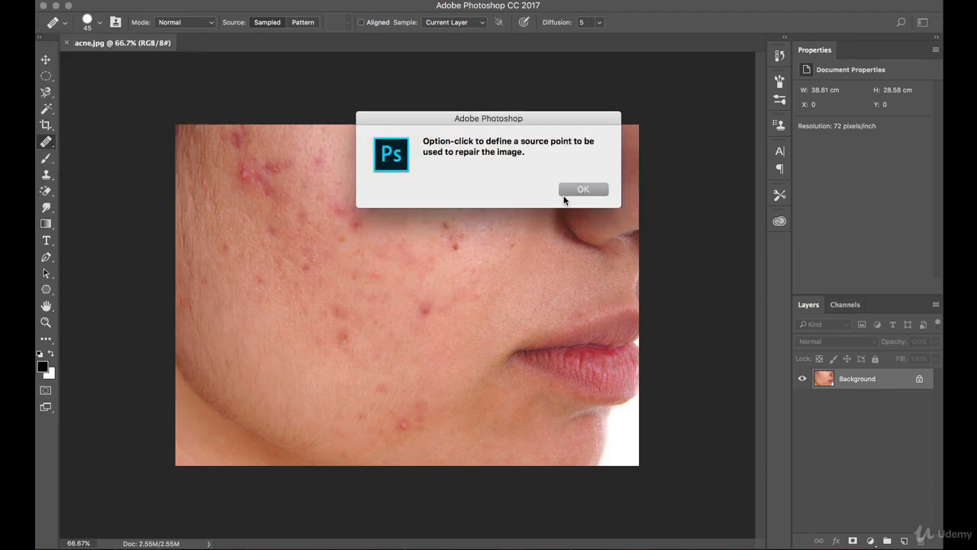
pyautogui.click(569, 192)
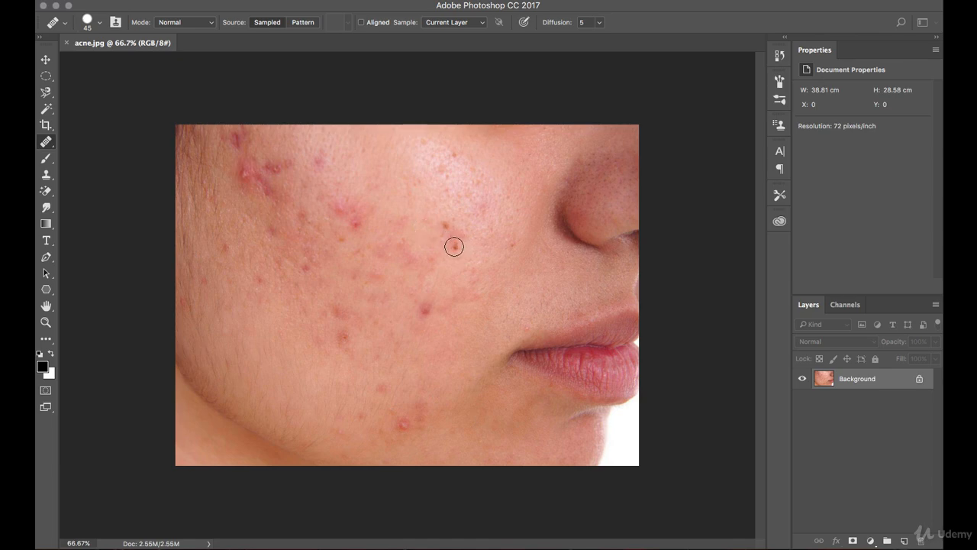
# Step: Enlarge the healing brush to 200 px
pyautogui.press(']')
pyautogui.press(']')
pyautogui.press(']')
pyautogui.press(']')
pyautogui.press(']')
pyautogui.press(']')
pyautogui.press(']')
pyautogui.press(']')
pyautogui.press(']')
pyautogui.press(']')
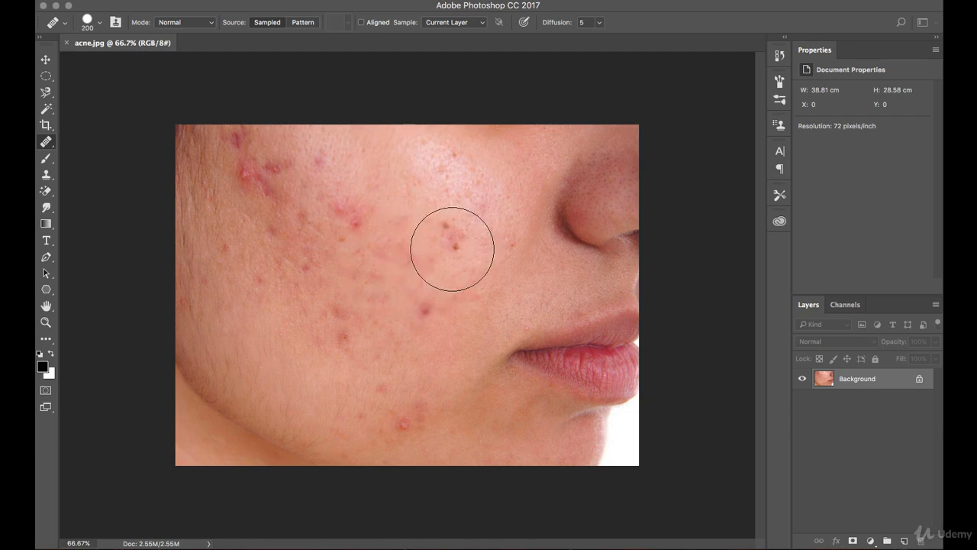
# Step: Reduce the healing brush size to 45 px
pyautogui.press('[')
pyautogui.press('[')
pyautogui.press('[')
pyautogui.press('[')
pyautogui.press('[')
pyautogui.press('[')
pyautogui.press('[')
pyautogui.press('[')
pyautogui.press('[')
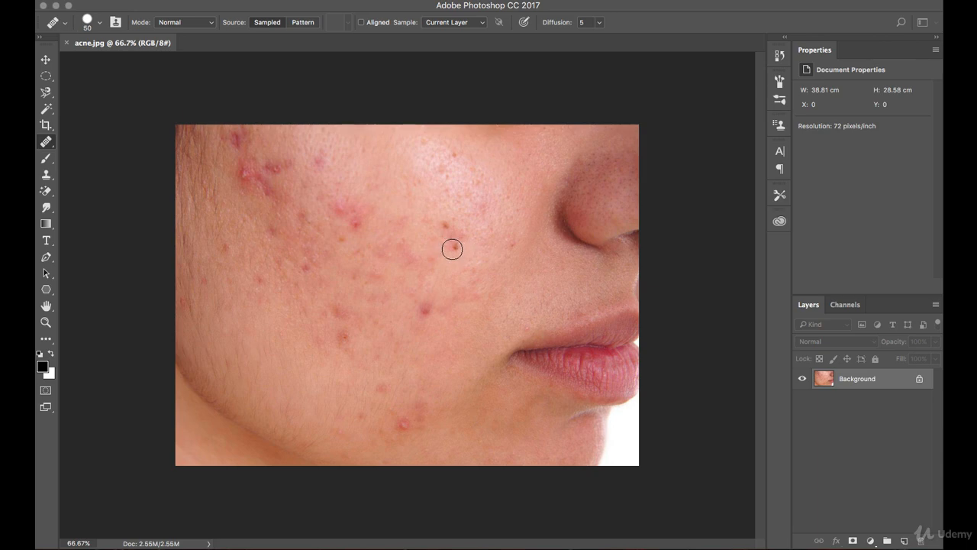
pyautogui.press('[')
# Step: Heal the three dark spots around the middle of the cheek with the Healing Brush, sampling clear skin beside each one
pyautogui.rightClick(46, 141)
pyautogui.click(85, 145)
pyautogui.keyDown('alt'); pyautogui.click(439, 332); pyautogui.keyUp('alt')
pyautogui.click(426, 310)
pyautogui.keyDown('alt'); pyautogui.click(477, 245); pyautogui.keyUp('alt')
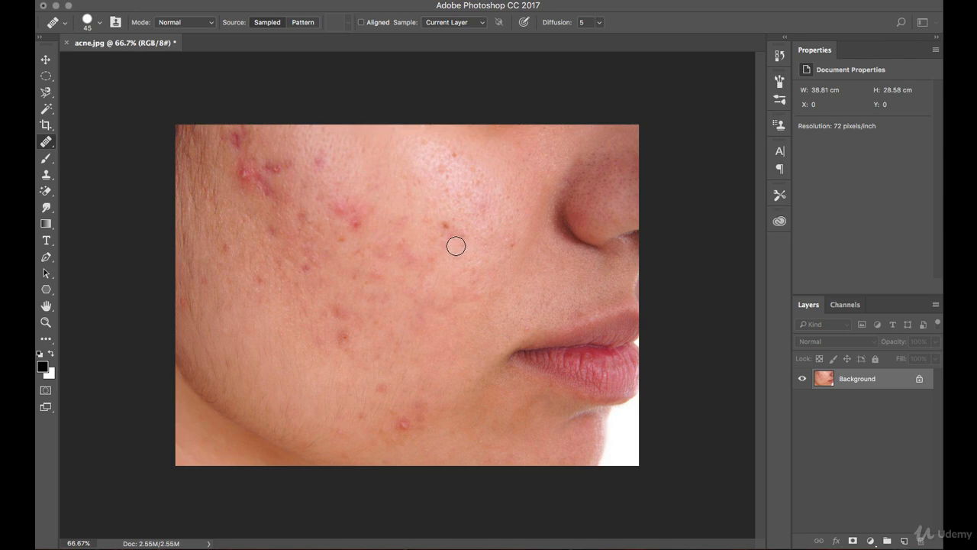
pyautogui.keyDown('alt'); pyautogui.click(460, 216); pyautogui.keyUp('alt')
pyautogui.click(450, 223)
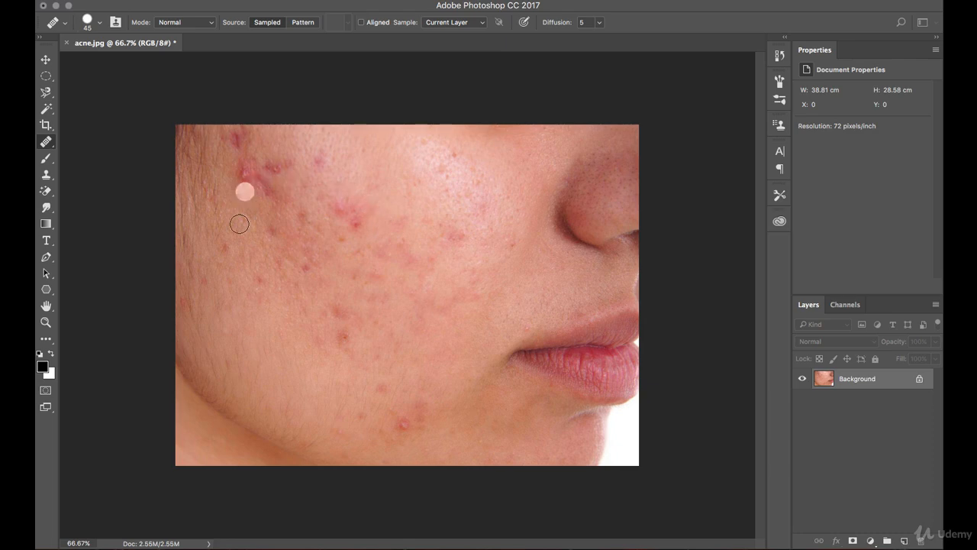
# Step: Cover the red spot near the jaw using the Clone Stamp at 60 px, sampling the clear skin just below it
pyautogui.click(45, 176)
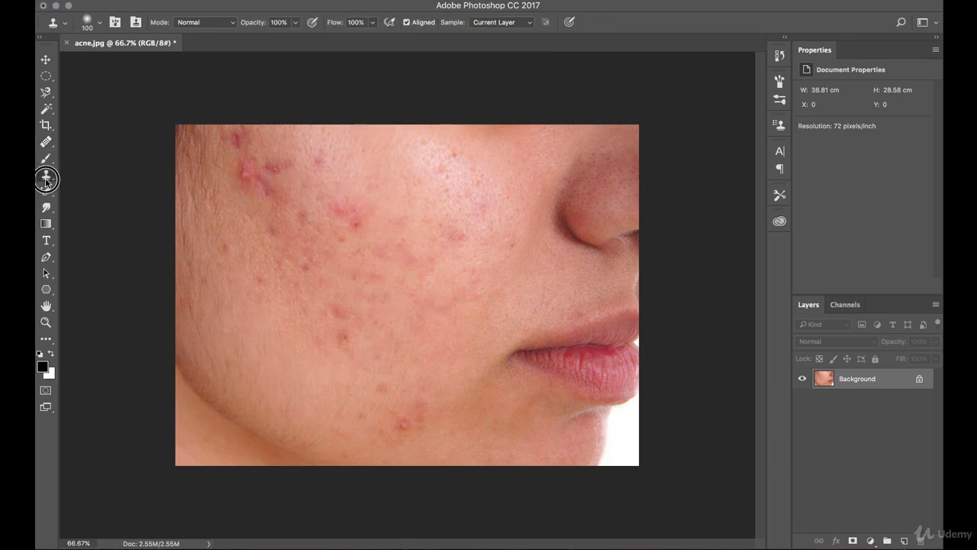
pyautogui.click(87, 175)
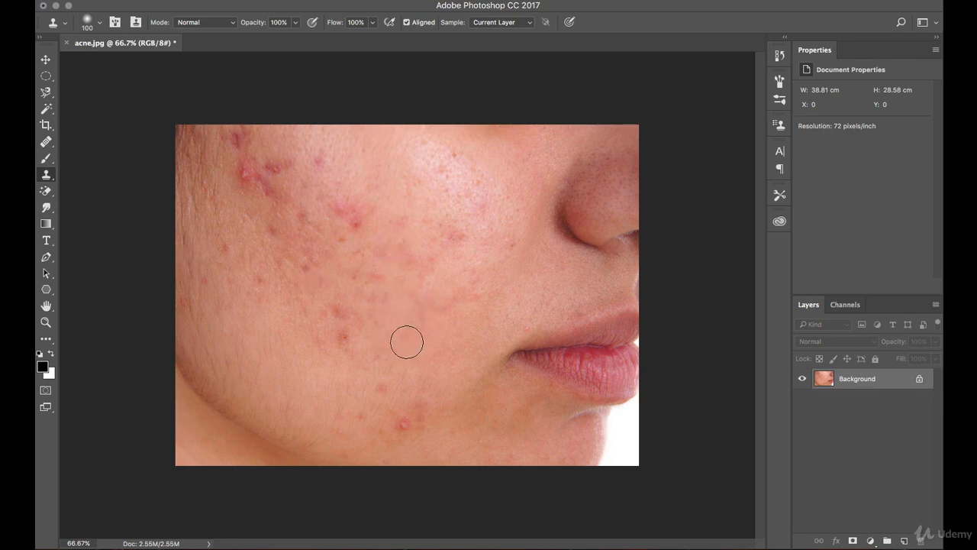
pyautogui.keyDown('alt'); pyautogui.click(357, 418); pyautogui.keyUp('alt')
pyautogui.press('[')
pyautogui.press('[')
pyautogui.press('[')
pyautogui.press('[')
pyautogui.keyDown('alt'); pyautogui.click(410, 442); pyautogui.keyUp('alt')
pyautogui.click(403, 422)
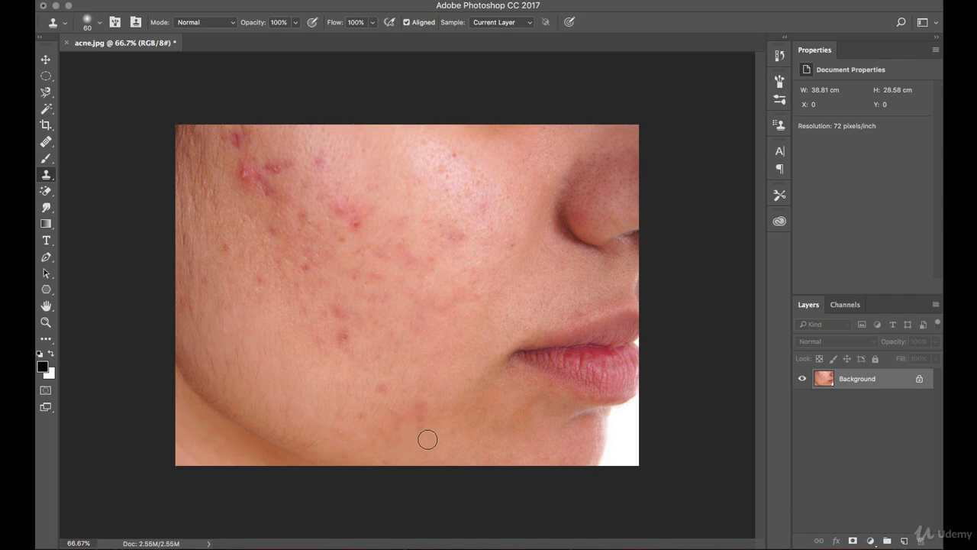
# Step: Clone nearby clear skin over the remaining redness around the treated spot near the jaw
pyautogui.keyDown('alt'); pyautogui.click(426, 396); pyautogui.keyUp('alt')
pyautogui.click(420, 406)
pyautogui.keyDown('alt'); pyautogui.click(427, 404); pyautogui.keyUp('alt')
pyautogui.keyDown('alt'); pyautogui.click(428, 399); pyautogui.keyUp('alt')
pyautogui.click(420, 420)
pyautogui.keyDown('alt'); pyautogui.click(397, 440); pyautogui.keyUp('alt')
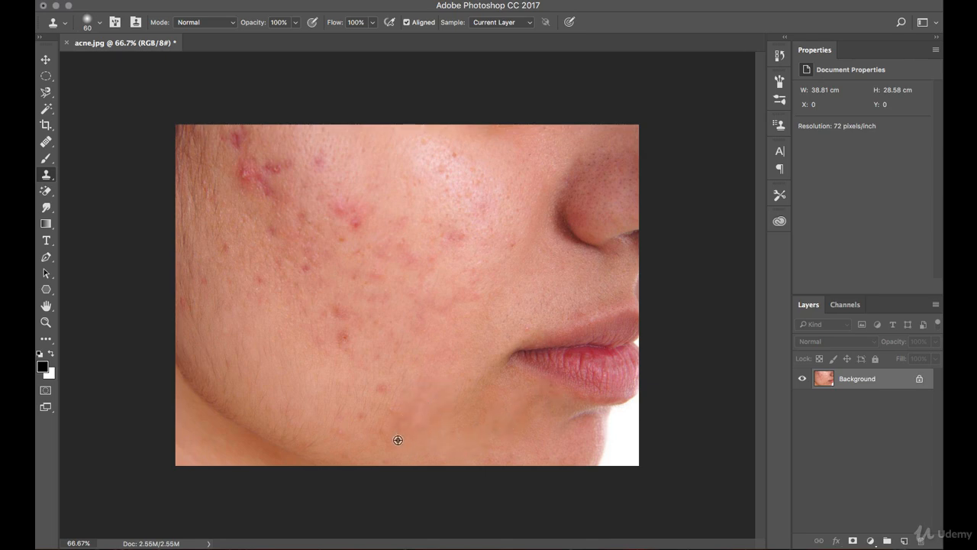
pyautogui.keyDown('alt'); pyautogui.click(439, 416); pyautogui.keyUp('alt')
pyautogui.click(404, 423)
# Step: Set the clone brush to 90 px and clone clear skin over the red spots on the upper middle cheek
pyautogui.keyDown('alt'); pyautogui.click(482, 222); pyautogui.keyUp('alt')
pyautogui.keyDown('alt'); pyautogui.click(372, 235); pyautogui.keyUp('alt')
pyautogui.click(364, 227)
pyautogui.press(']')
pyautogui.press(']')
pyautogui.press(']')
pyautogui.keyDown('alt'); pyautogui.click(362, 190); pyautogui.keyUp('alt')
pyautogui.click(356, 223)
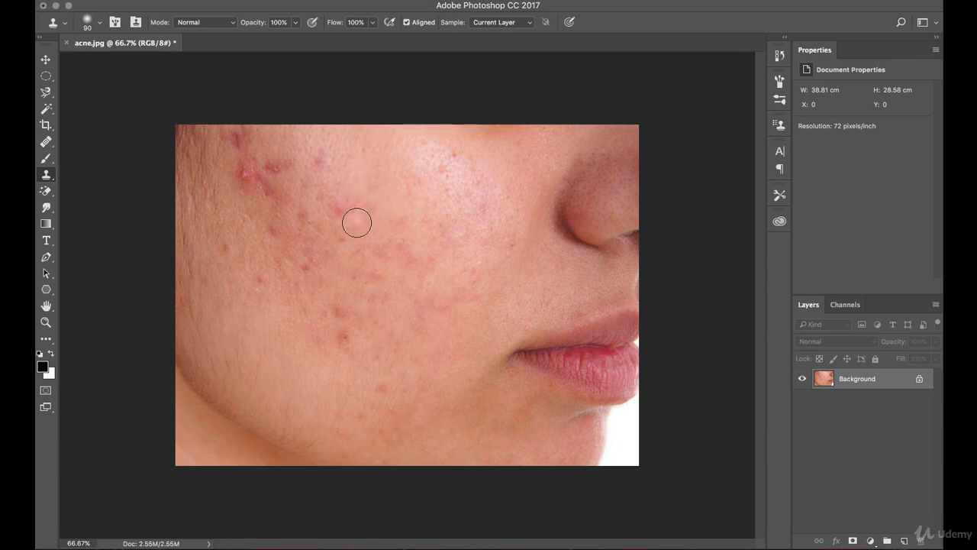
pyautogui.keyDown('alt'); pyautogui.click(362, 188); pyautogui.keyUp('alt')
pyautogui.click(342, 202)
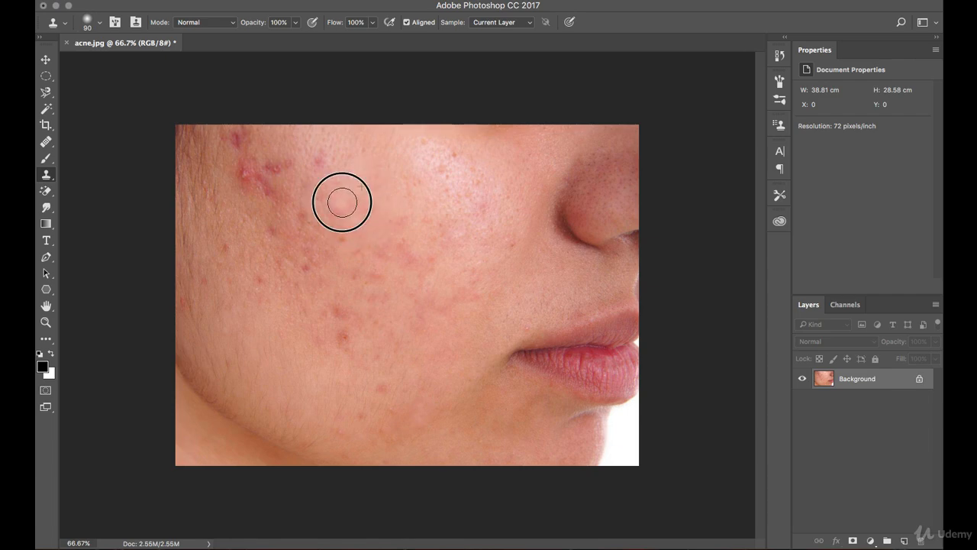
pyautogui.keyDown('alt'); pyautogui.click(353, 182); pyautogui.keyUp('alt')
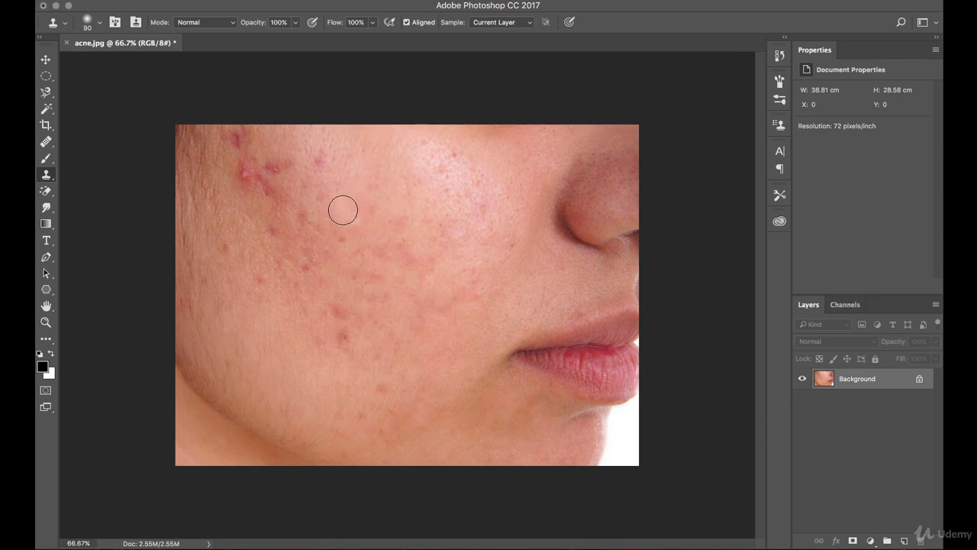
pyautogui.click(345, 209)
# Step: Clone adjacent clear skin over the two spots on the lower cheek
pyautogui.keyDown('alt'); pyautogui.click(319, 347); pyautogui.keyUp('alt')
pyautogui.click(339, 339)
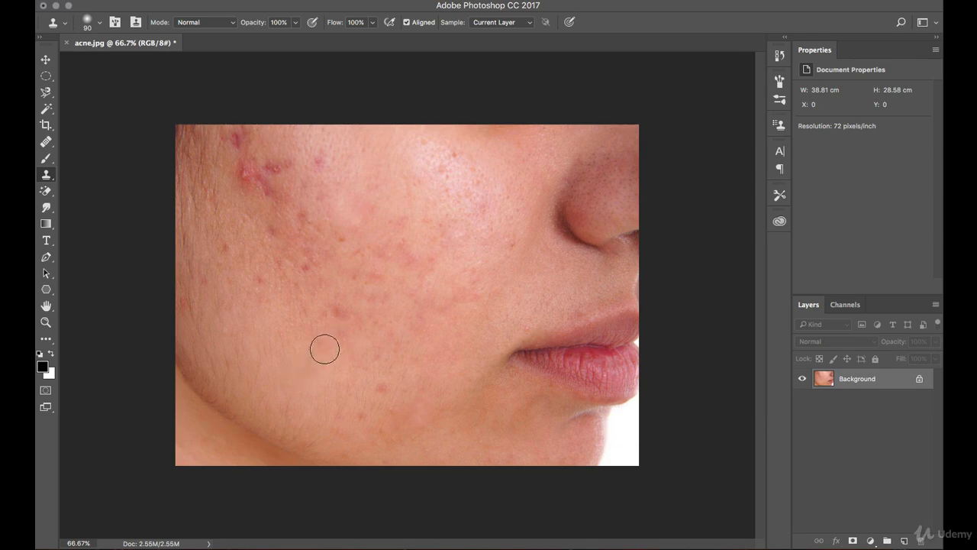
pyautogui.keyDown('alt'); pyautogui.click(326, 345); pyautogui.keyUp('alt')
pyautogui.click(339, 315)
pyautogui.keyDown('alt'); pyautogui.click(320, 301); pyautogui.keyUp('alt')
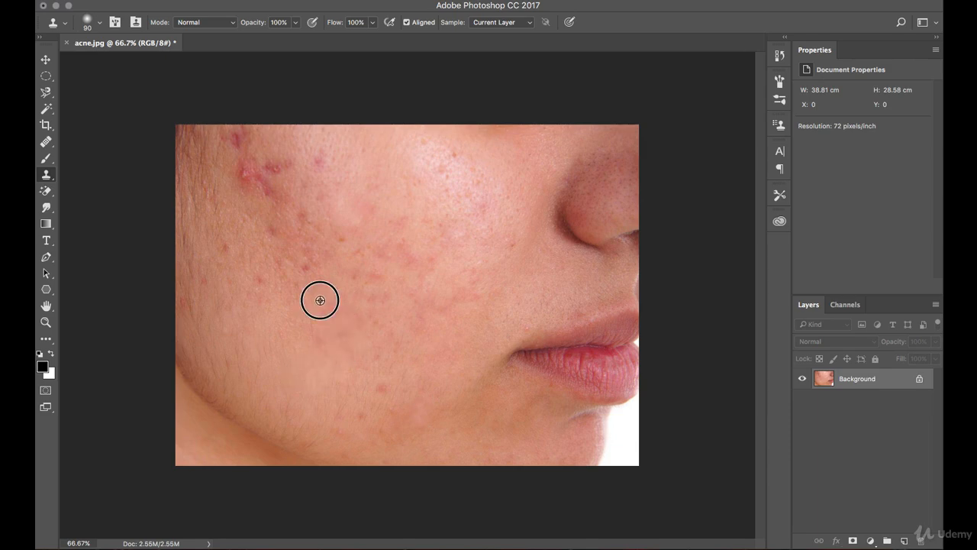
pyautogui.click(331, 311)
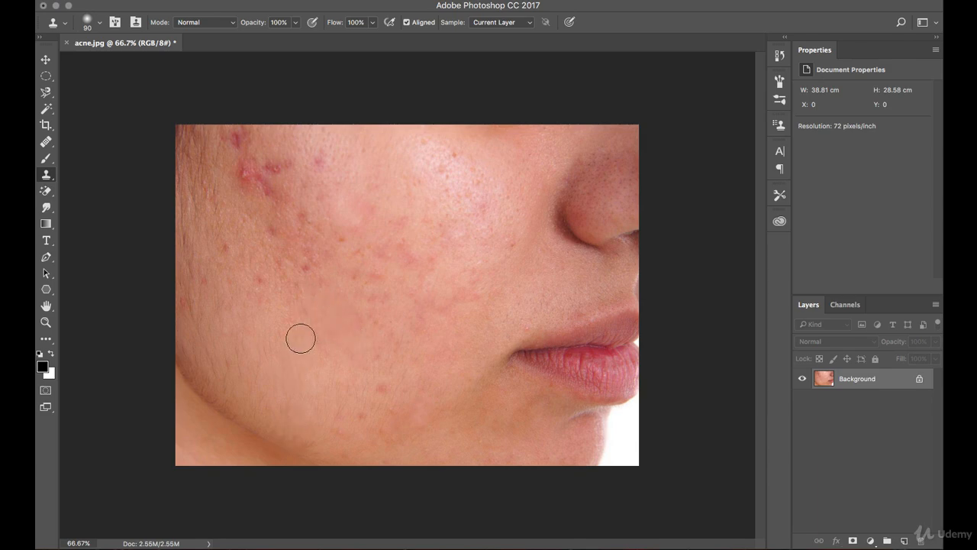
# Step: Set the clone brush to 60 px and clone surrounding skin over the red patch on the upper outer cheek
pyautogui.press('[')
pyautogui.press('[')
pyautogui.press('[')
pyautogui.click(242, 182)
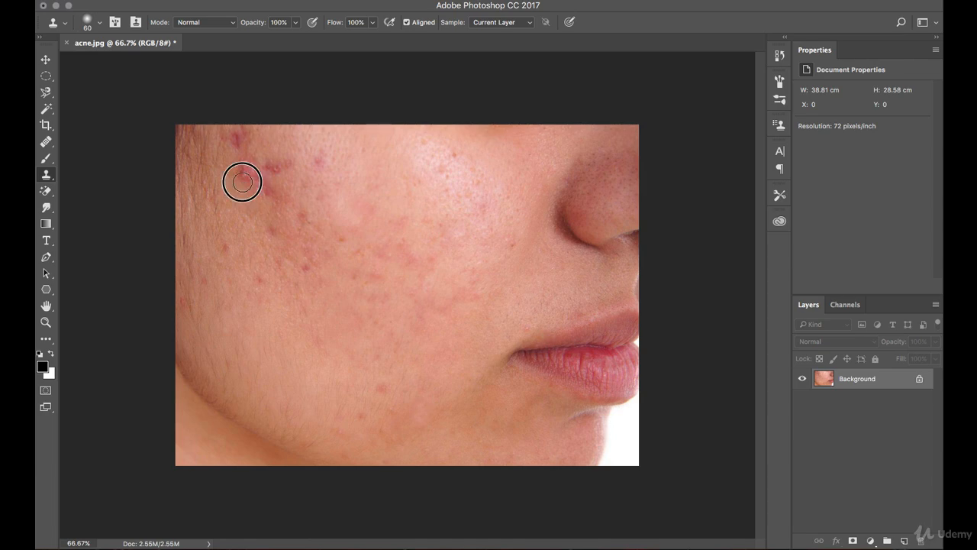
pyautogui.keyDown('alt'); pyautogui.click(242, 195); pyautogui.keyUp('alt')
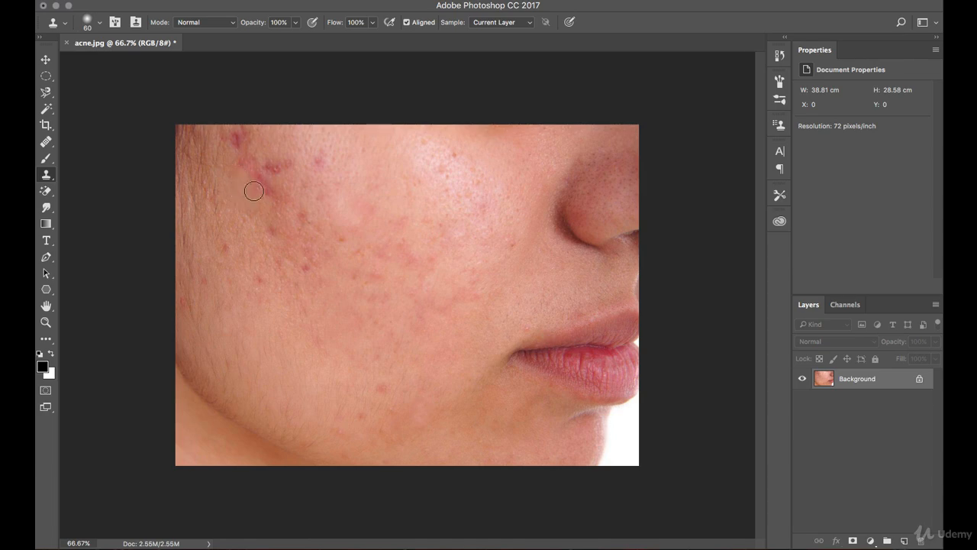
pyautogui.keyDown('alt'); pyautogui.click(261, 192); pyautogui.keyUp('alt')
pyautogui.click(252, 177)
# Step: Outline the large blemished area on the upper cheek with the Patch tool
pyautogui.click(46, 143)
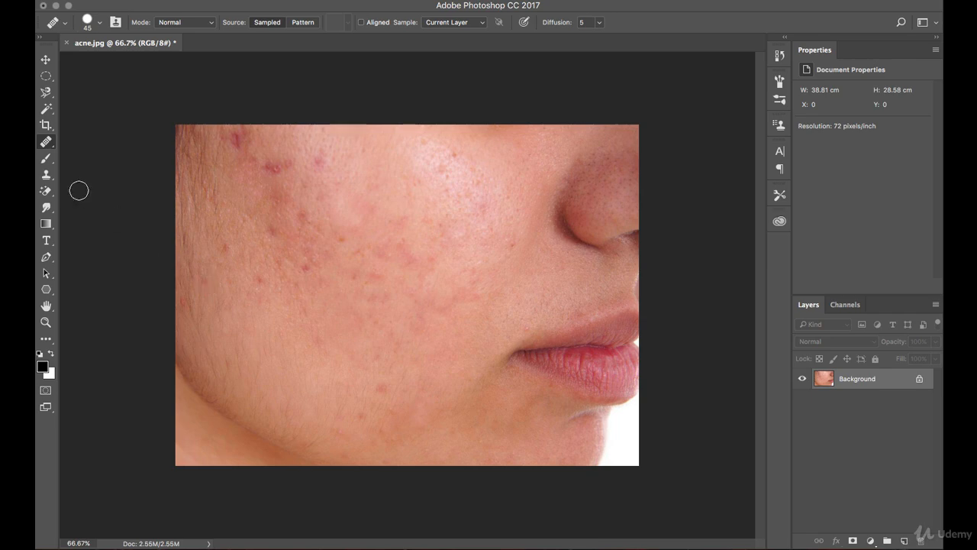
pyautogui.click(46, 142)
pyautogui.click(46, 175)
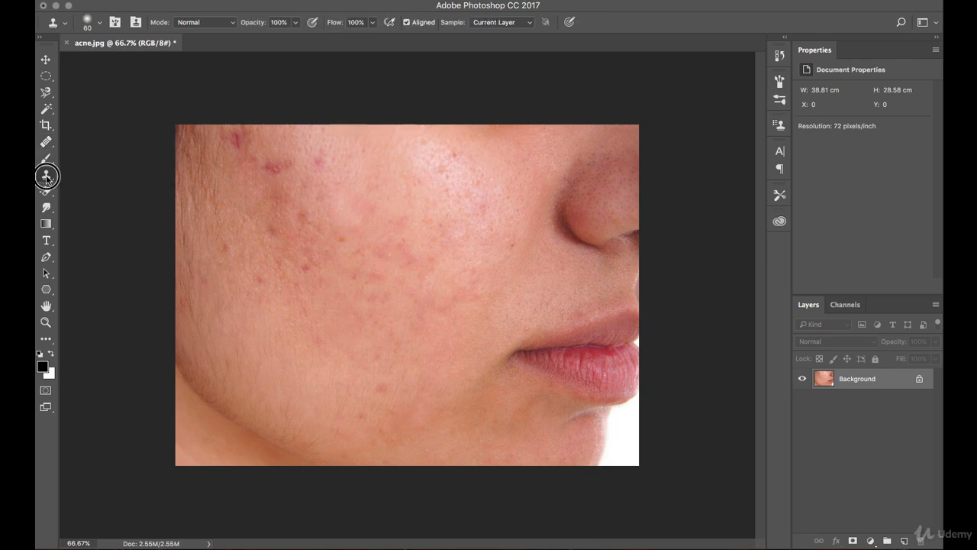
pyautogui.click(47, 144)
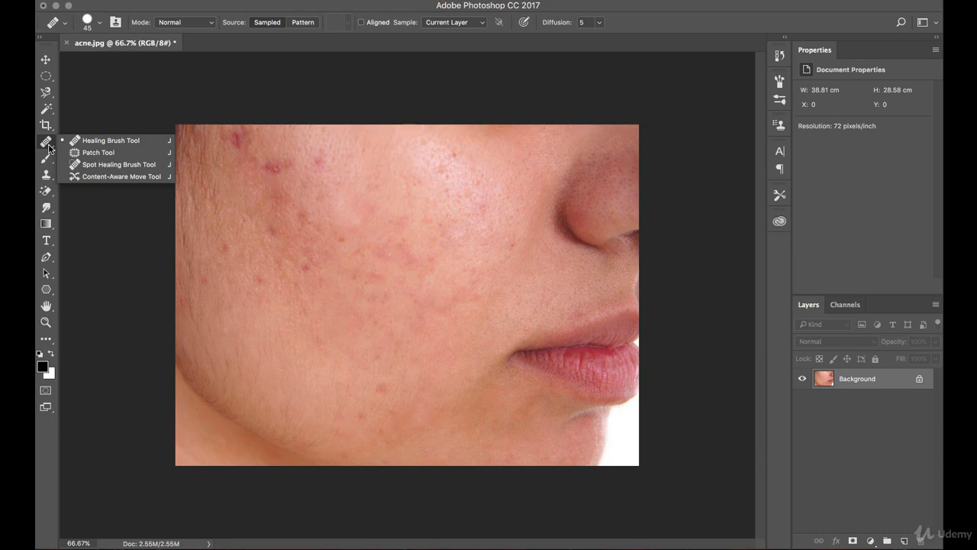
pyautogui.click(97, 153)
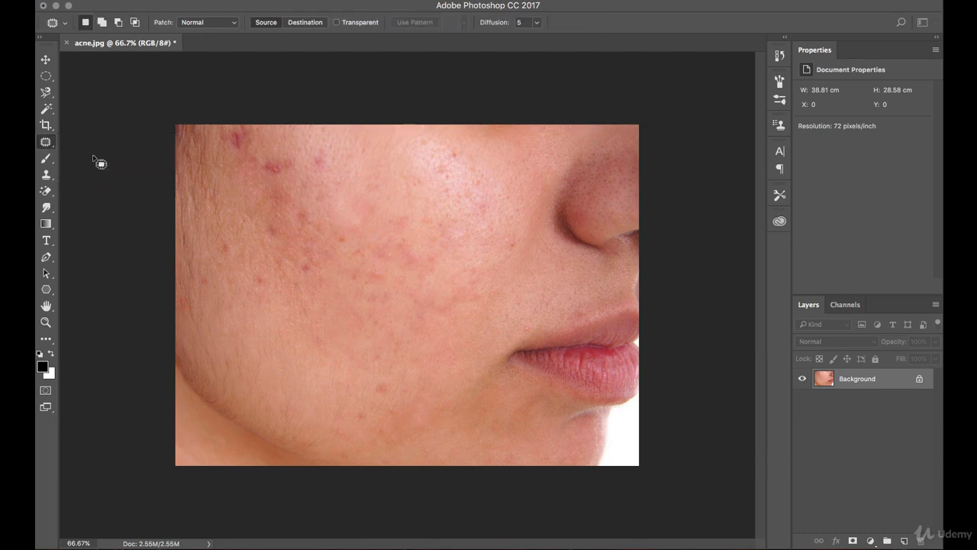
pyautogui.moveTo(308, 149)
pyautogui.mouseDown()
pyautogui.moveTo(286, 147)
pyautogui.moveTo(255, 163)
pyautogui.moveTo(252, 197)
pyautogui.moveTo(280, 267)
pyautogui.moveTo(336, 279)
pyautogui.moveTo(366, 252)
pyautogui.moveTo(360, 205)
pyautogui.moveTo(299, 149)
pyautogui.mouseUp()
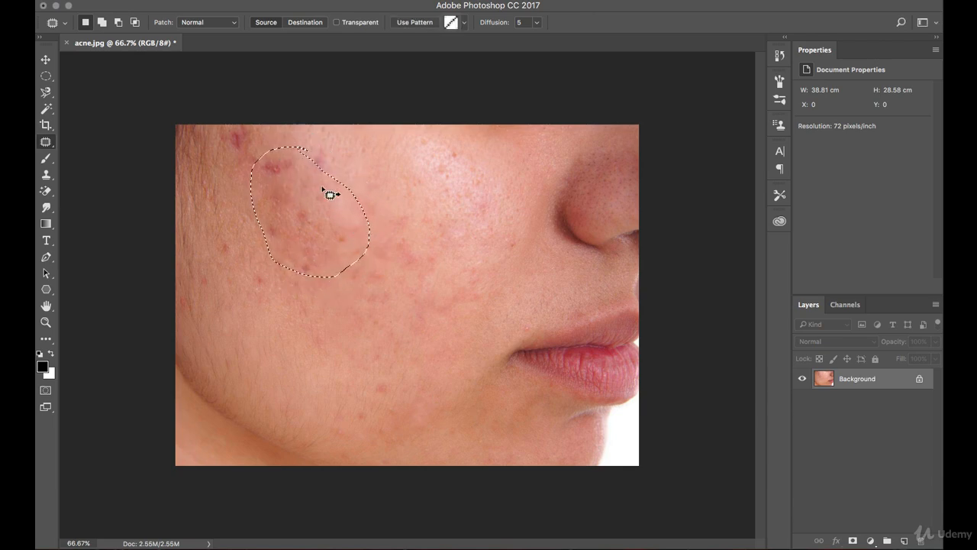
# Step: Patch the outlined area with lower-cheek skin, and a narrower area overlapping its outer side with skin from mid-cheek
pyautogui.moveTo(312, 221); pyautogui.dragTo(387, 370)
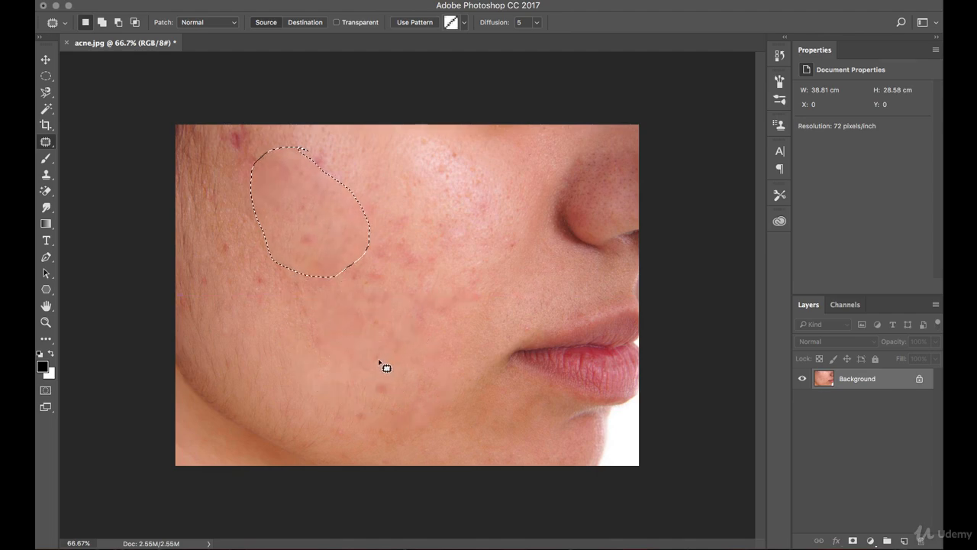
pyautogui.press('super+d')
pyautogui.moveTo(261, 166)
pyautogui.mouseDown()
pyautogui.moveTo(279, 272)
pyautogui.moveTo(297, 201)
pyautogui.moveTo(266, 191)
pyautogui.moveTo(257, 169)
pyautogui.mouseUp()
pyautogui.moveTo(295, 245)
pyautogui.mouseDown()
pyautogui.moveTo(443, 231)
pyautogui.moveTo(447, 240)
pyautogui.mouseUp()
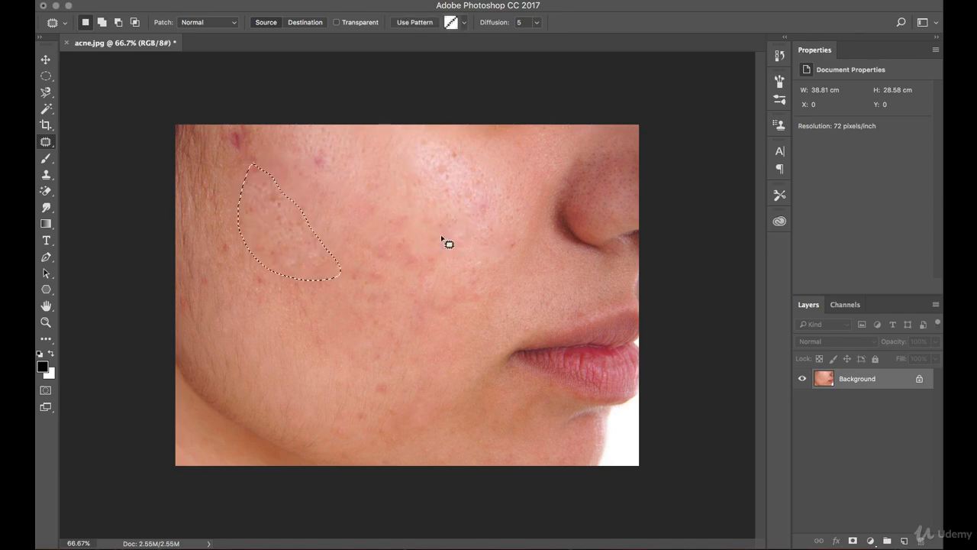
pyautogui.press('super+d')
# Step: Patch another area on the upper cheek with the shiny skin closer to the nose, and deselect
pyautogui.moveTo(313, 166)
pyautogui.mouseDown()
pyautogui.moveTo(318, 252)
pyautogui.moveTo(314, 166)
pyautogui.mouseUp()
pyautogui.moveTo(333, 203); pyautogui.dragTo(466, 212)
pyautogui.press('super+d')
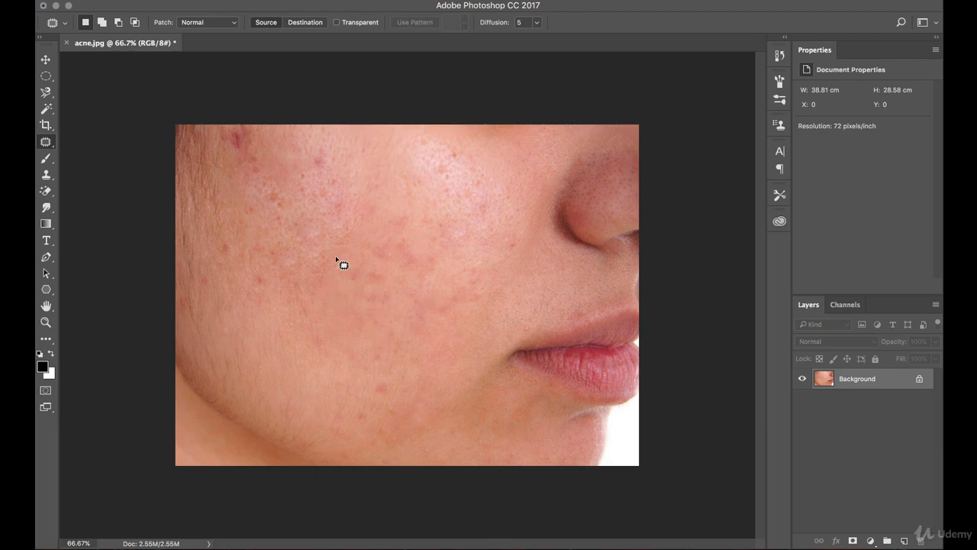
# Step: Undo the patches step by step back to the first outlined selection on the upper cheek
pyautogui.press('super+alt+z')
pyautogui.press('super+alt+z')
pyautogui.press('super+alt+z')
pyautogui.press('super+alt+z')
pyautogui.press('super+alt+z')
pyautogui.press('super+alt+z')
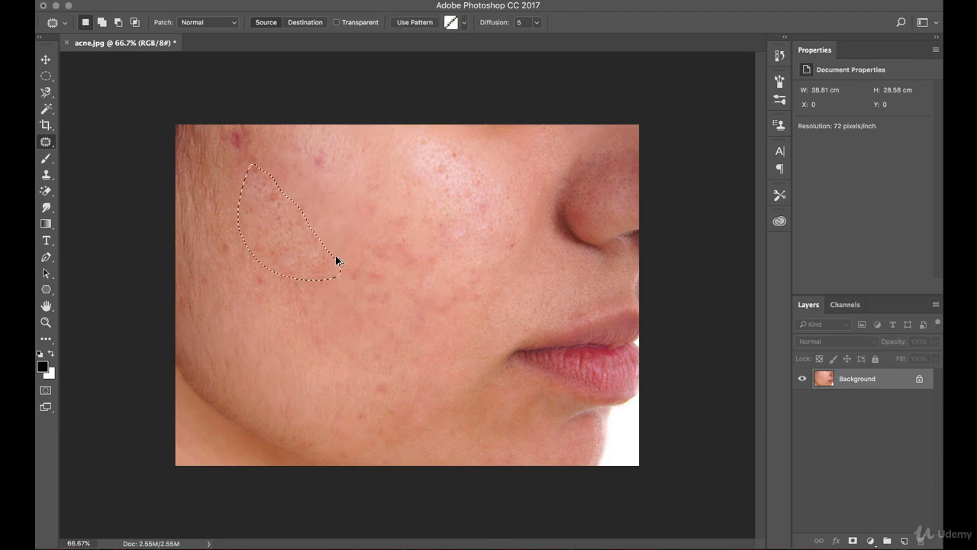
pyautogui.press('super+alt+z')
pyautogui.press('super+alt+z')
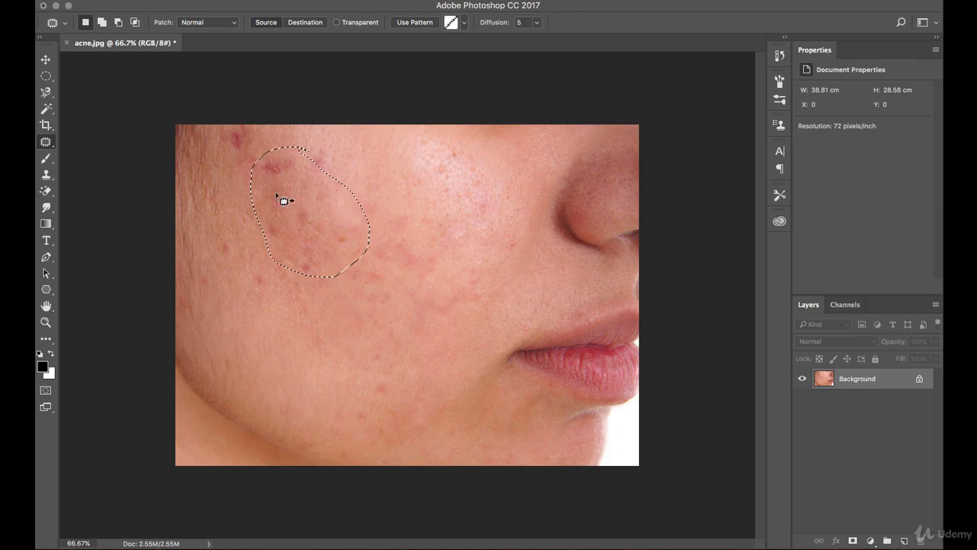
# Step: Choose the Content-Aware Move tool and open the practice image man in flower.jpg
pyautogui.click(58, 144)
pyautogui.click(48, 143)
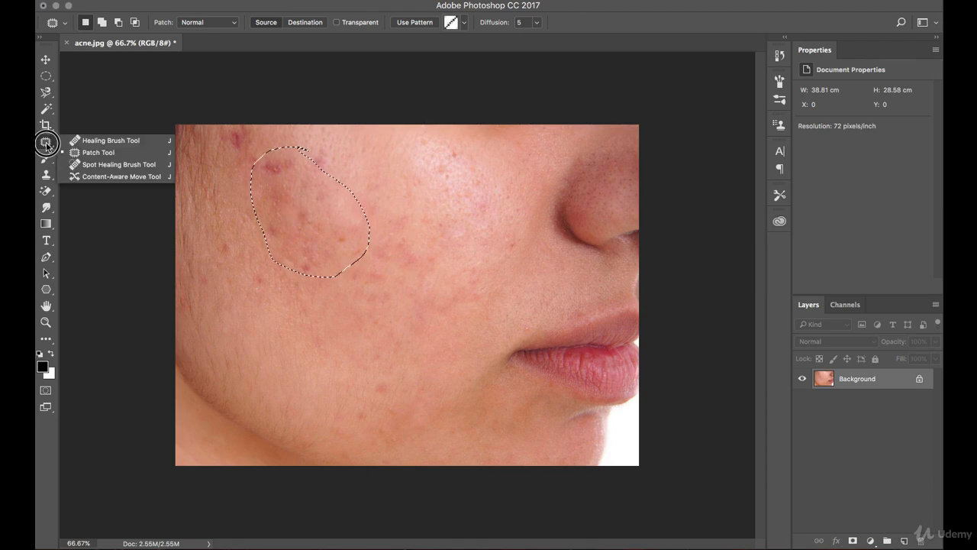
pyautogui.click(121, 181)
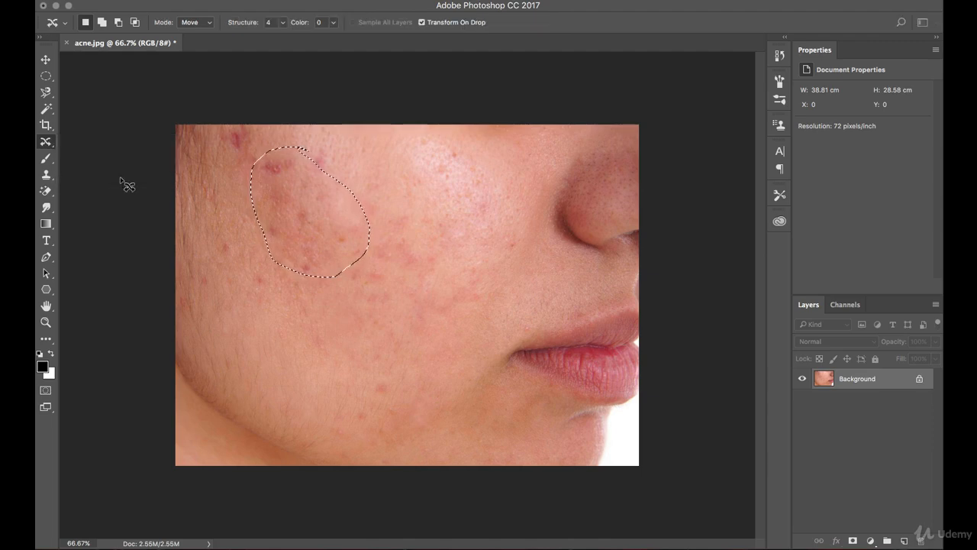
pyautogui.click(160, 1)
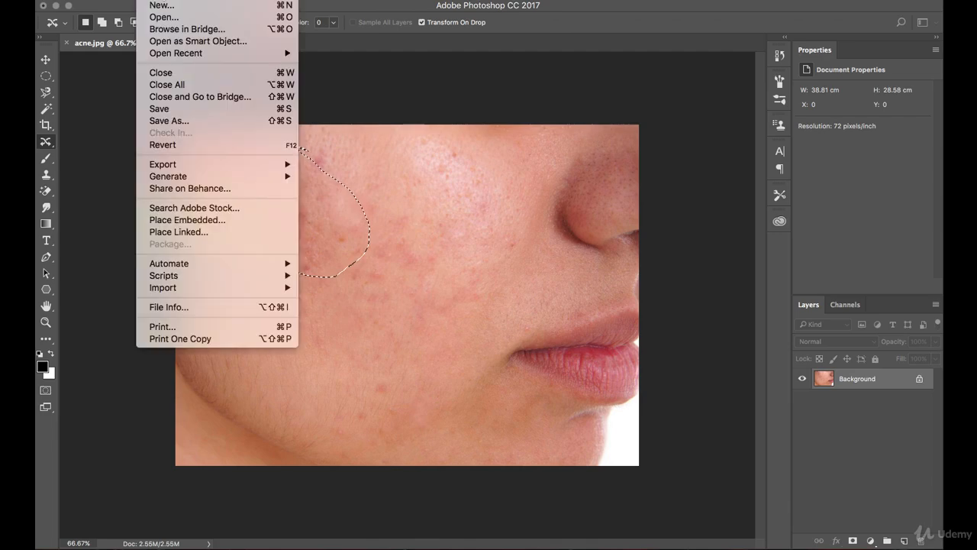
pyautogui.click(164, 17)
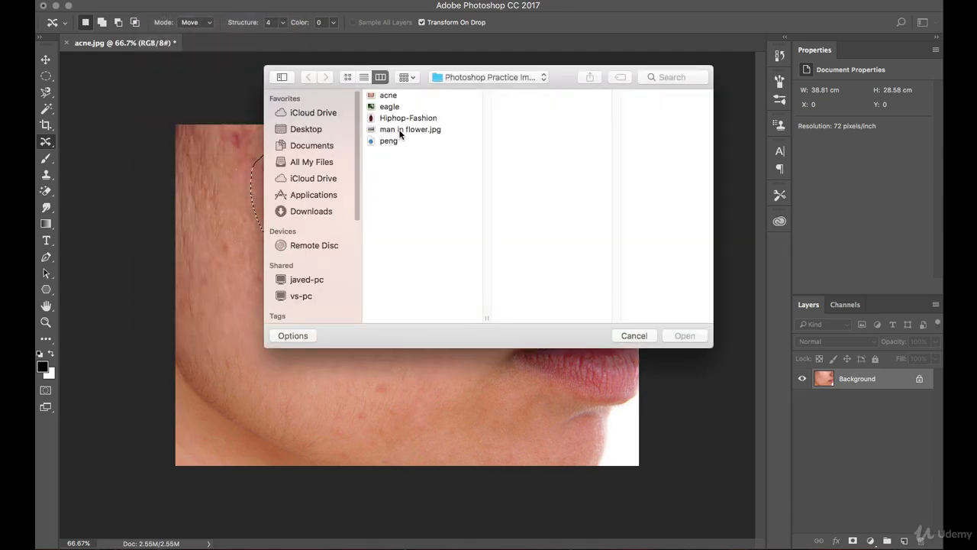
pyautogui.click(400, 131)
pyautogui.click(702, 336)
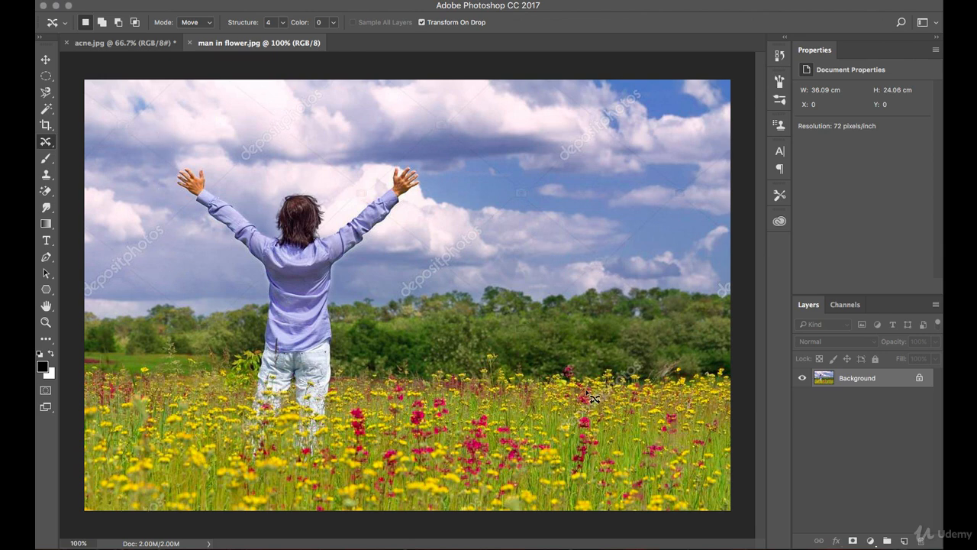
# Step: Outline the man closely with the Content-Aware Move tool, move him to the right side of the field, commit and deselect
pyautogui.rightClick(52, 143)
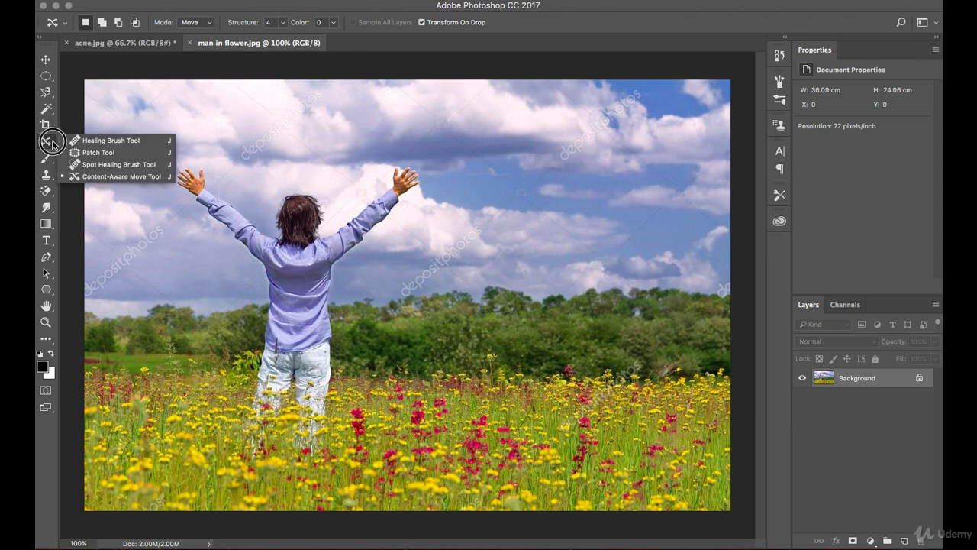
pyautogui.click(103, 174)
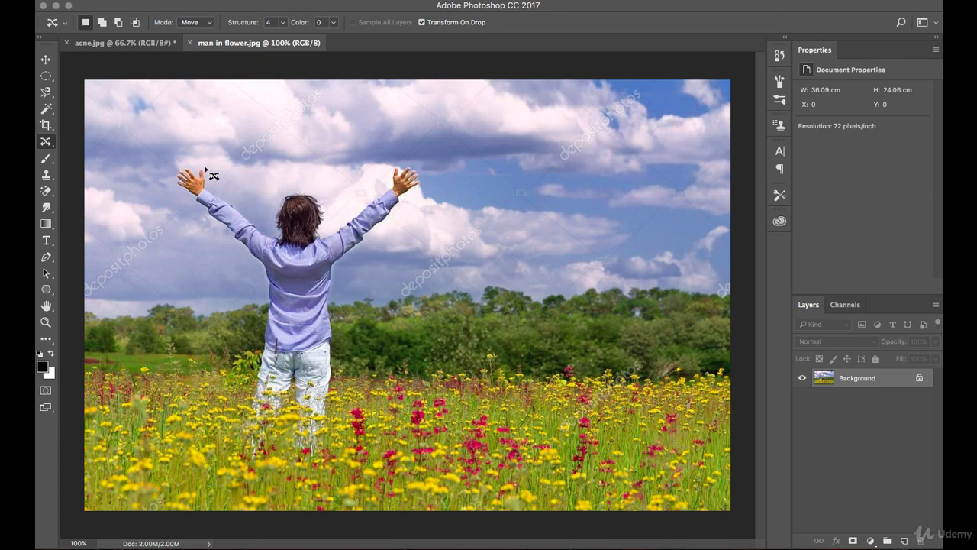
pyautogui.moveTo(413, 207)
pyautogui.mouseDown()
pyautogui.moveTo(437, 162)
pyautogui.moveTo(412, 146)
pyautogui.moveTo(385, 155)
pyautogui.moveTo(356, 190)
pyautogui.moveTo(279, 182)
pyautogui.moveTo(260, 206)
pyautogui.moveTo(236, 199)
pyautogui.moveTo(201, 159)
pyautogui.moveTo(170, 163)
pyautogui.moveTo(167, 192)
pyautogui.moveTo(219, 237)
pyautogui.moveTo(246, 286)
pyautogui.moveTo(213, 404)
pyautogui.moveTo(226, 458)
pyautogui.moveTo(287, 474)
pyautogui.moveTo(318, 474)
pyautogui.moveTo(336, 455)
pyautogui.moveTo(335, 313)
pyautogui.moveTo(352, 278)
pyautogui.moveTo(417, 204)
pyautogui.mouseUp()
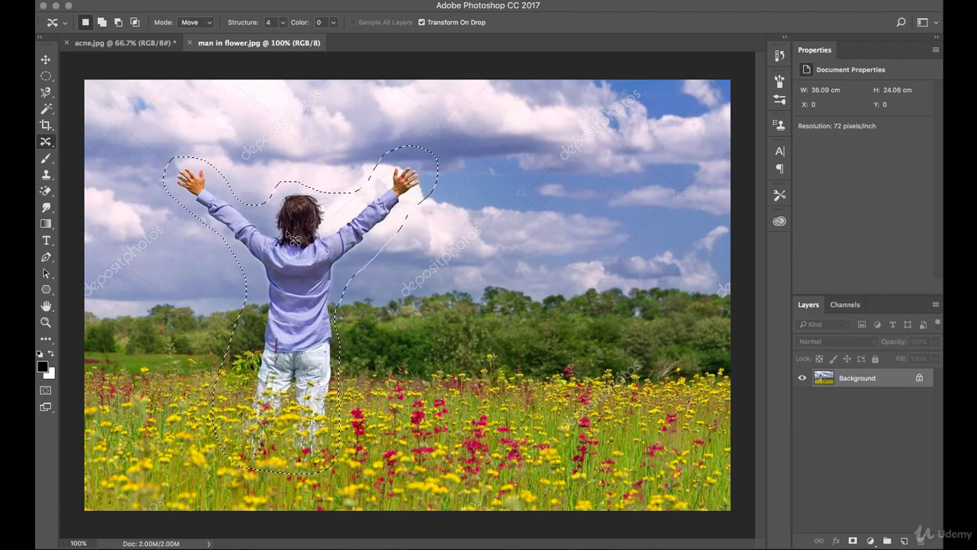
pyautogui.moveTo(294, 313); pyautogui.dragTo(562, 318)
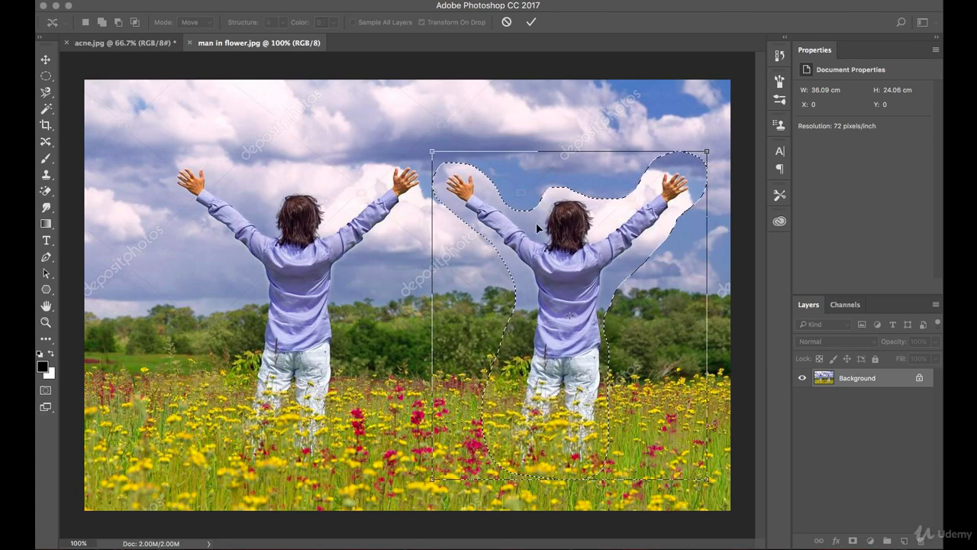
pyautogui.doubleClick(568, 277)
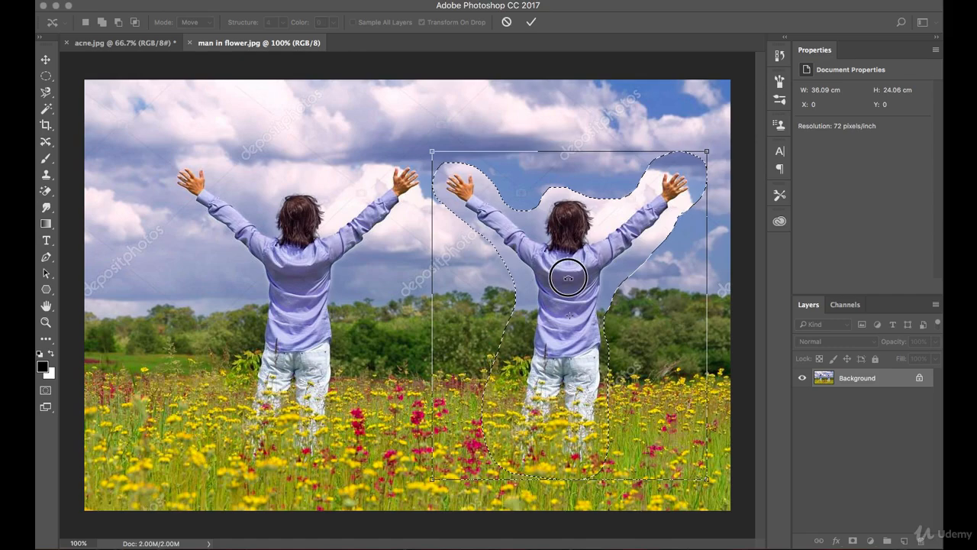
pyautogui.moveTo(568, 277)
pyautogui.mouseDown()
pyautogui.moveTo(585, 279)
pyautogui.moveTo(573, 272)
pyautogui.moveTo(561, 286)
pyautogui.mouseUp()
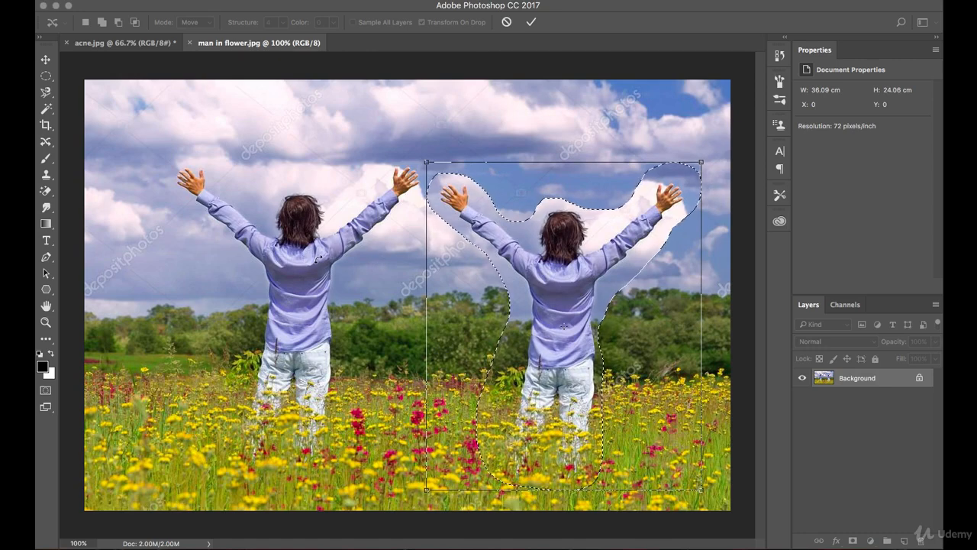
pyautogui.click(532, 23)
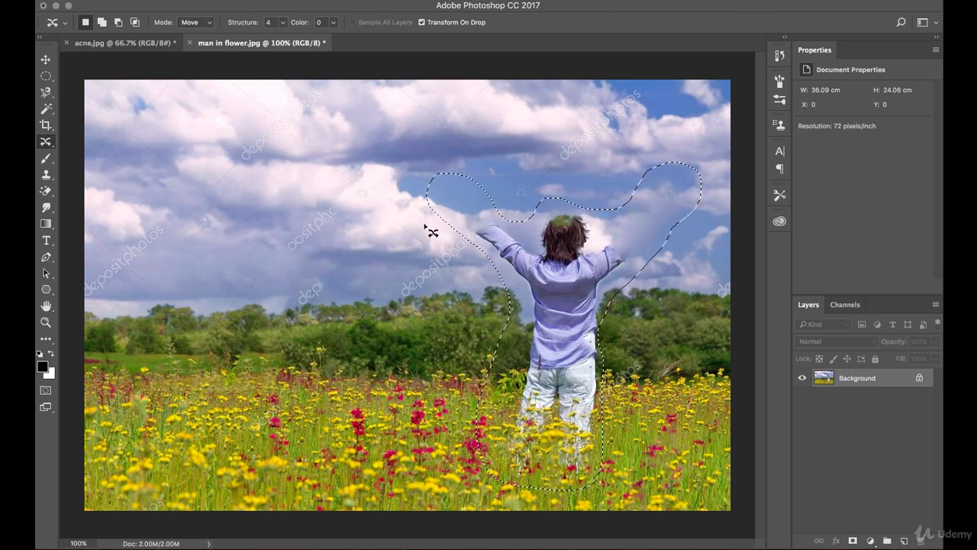
pyautogui.press('super+d')
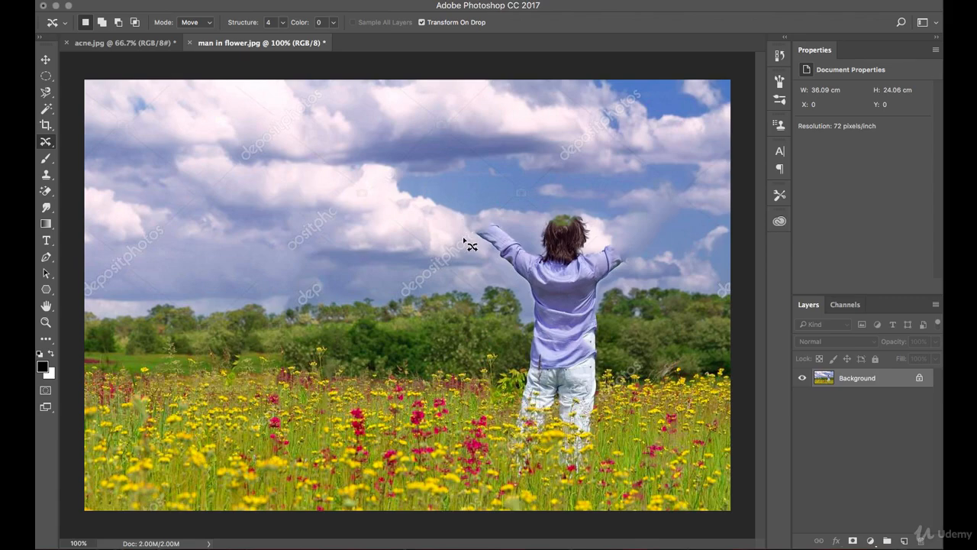
# Step: Undo the content-aware move of the man and clear the close outline around him
pyautogui.press('super+alt+z')
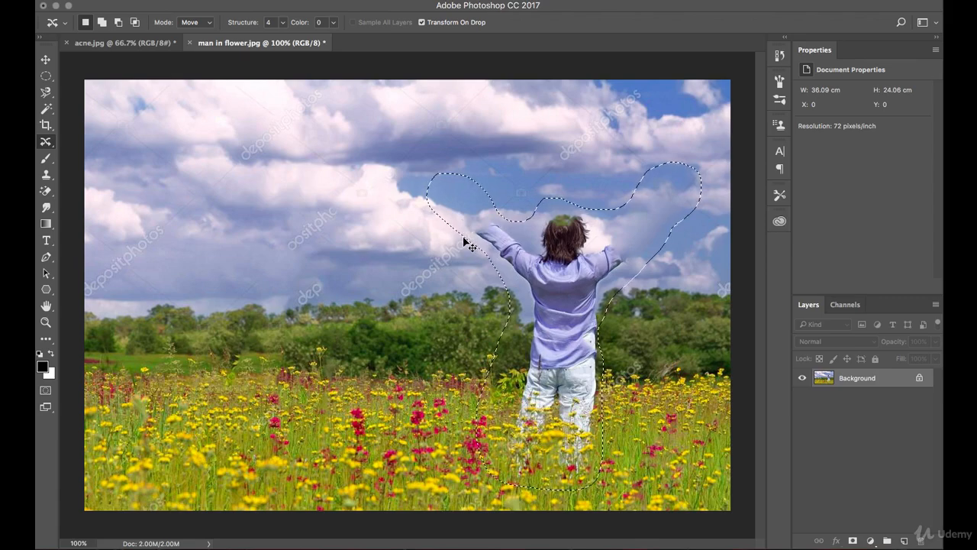
pyautogui.press('super+alt+z')
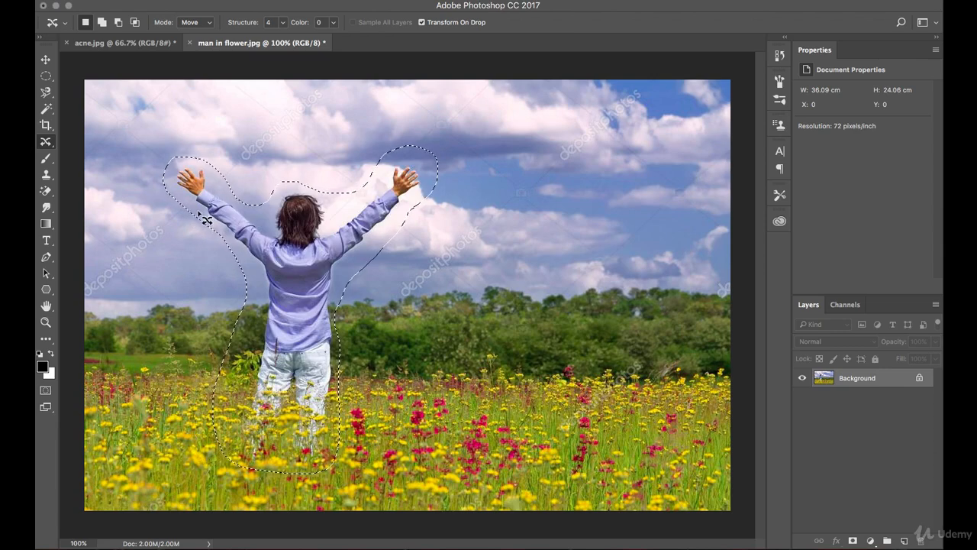
pyautogui.press('super+d')
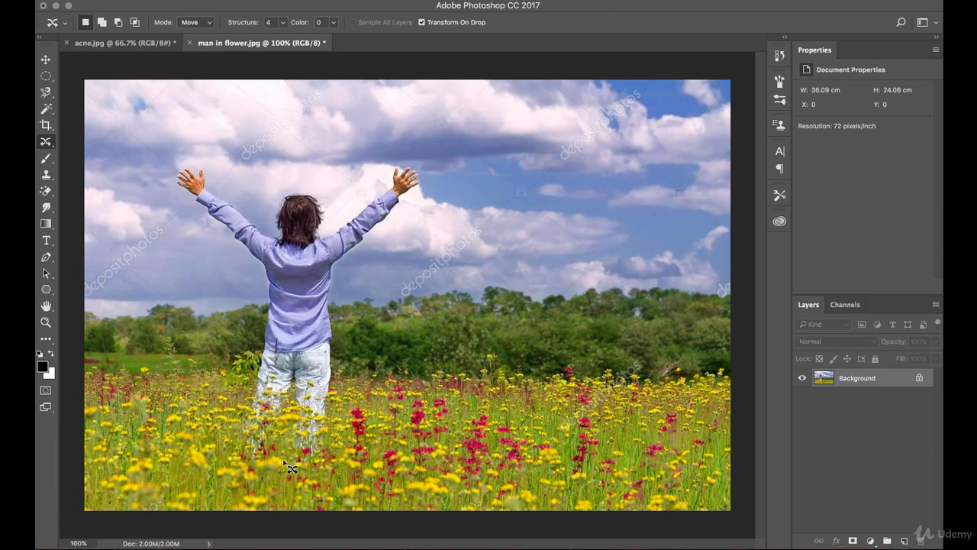
# Step: Outline the man with a wide margin, content-aware move him to the right side of the field, commit and deselect
pyautogui.moveTo(377, 446)
pyautogui.mouseDown()
pyautogui.moveTo(443, 280)
pyautogui.moveTo(472, 168)
pyautogui.moveTo(464, 134)
pyautogui.moveTo(413, 125)
pyautogui.moveTo(179, 143)
pyautogui.moveTo(142, 190)
pyautogui.moveTo(139, 288)
pyautogui.moveTo(200, 425)
pyautogui.moveTo(236, 466)
pyautogui.moveTo(284, 475)
pyautogui.moveTo(342, 460)
pyautogui.moveTo(381, 421)
pyautogui.mouseUp()
pyautogui.moveTo(315, 328); pyautogui.dragTo(580, 333)
pyautogui.click(530, 23)
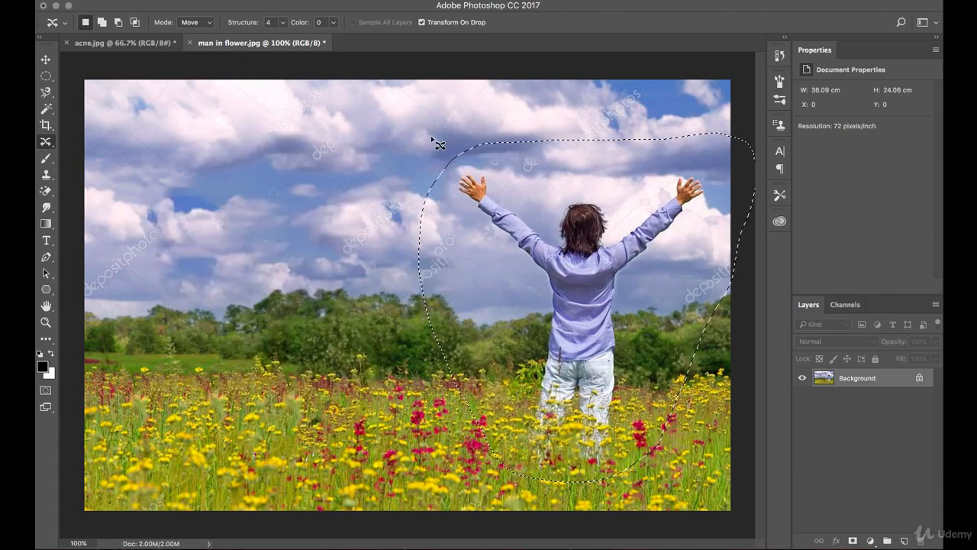
pyautogui.click(202, 229)
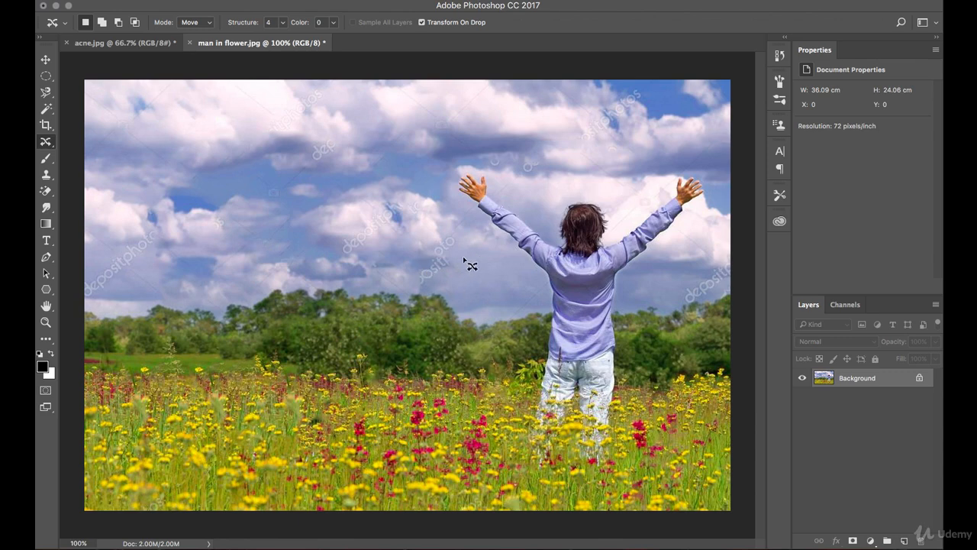
# Step: Patch the two watermark fragments in the sky beside the man's left arm with clean cloud areas from the upper left, and deselect
pyautogui.rightClick(49, 142)
pyautogui.click(107, 162)
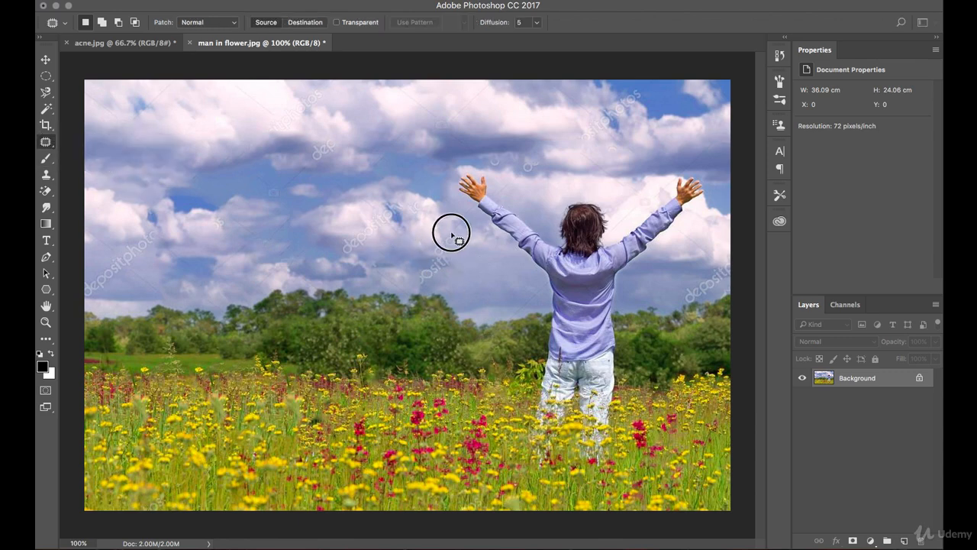
pyautogui.moveTo(451, 232)
pyautogui.mouseDown()
pyautogui.moveTo(421, 256)
pyautogui.moveTo(414, 280)
pyautogui.moveTo(447, 286)
pyautogui.moveTo(464, 264)
pyautogui.moveTo(452, 234)
pyautogui.mouseUp()
pyautogui.moveTo(448, 267); pyautogui.dragTo(218, 147)
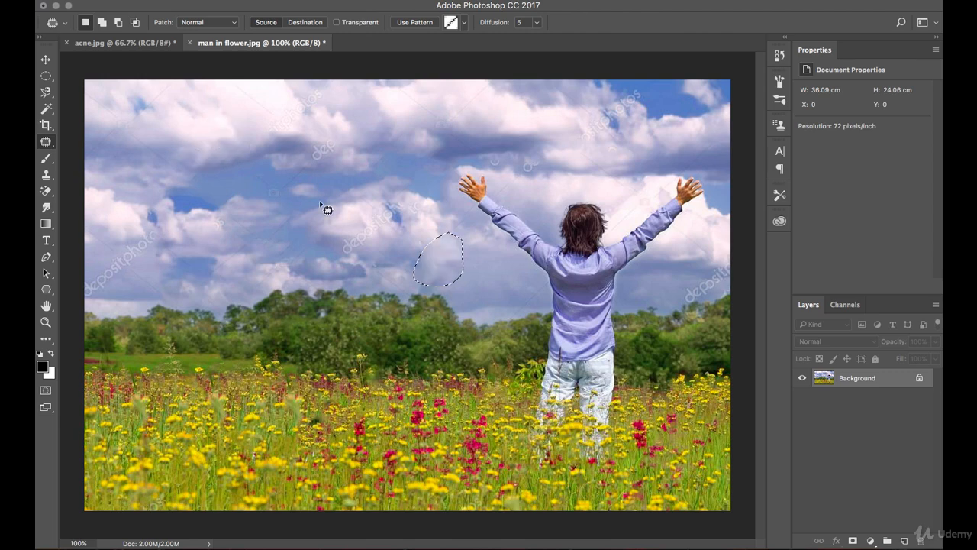
pyautogui.click(367, 257)
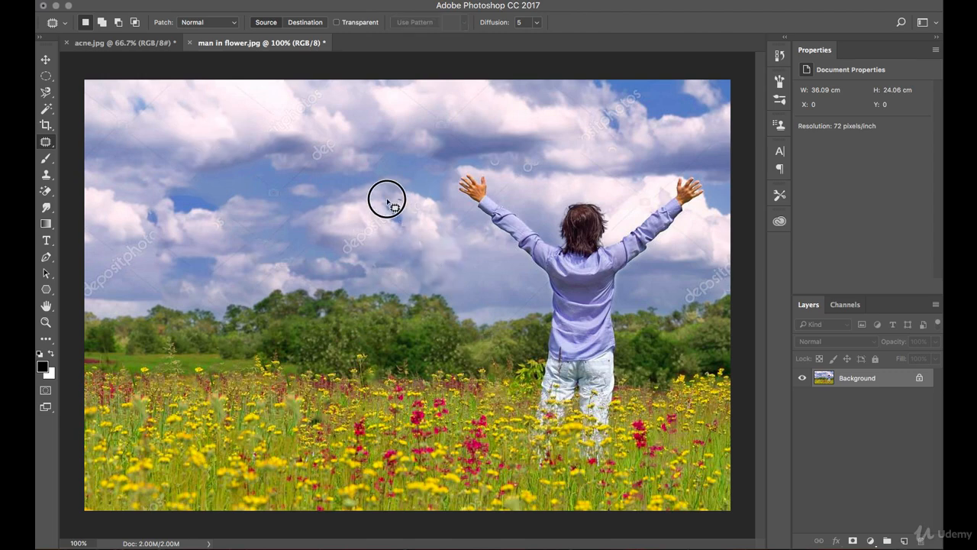
pyautogui.moveTo(387, 199)
pyautogui.mouseDown()
pyautogui.moveTo(338, 261)
pyautogui.moveTo(410, 214)
pyautogui.moveTo(239, 146)
pyautogui.moveTo(202, 101)
pyautogui.mouseUp()
pyautogui.click(418, 251)
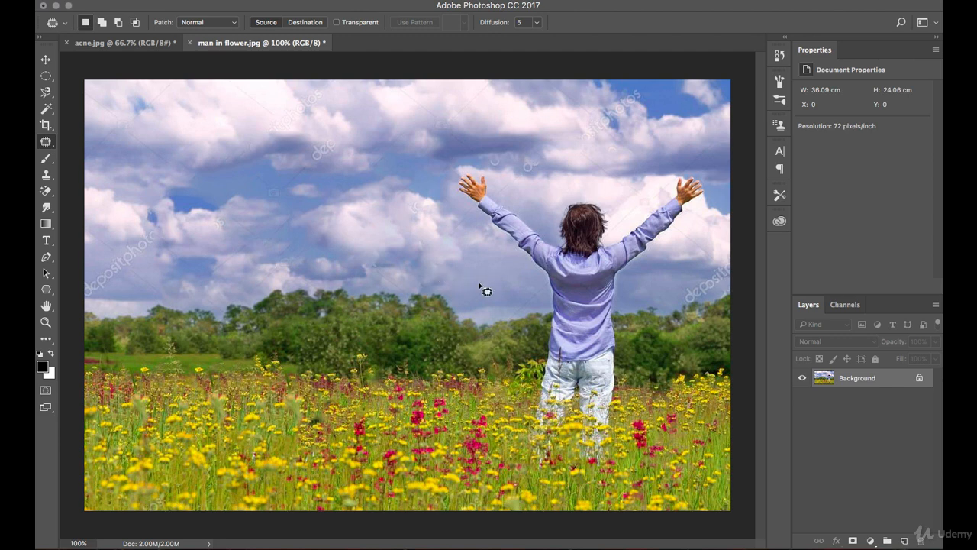
# Step: Switch from the Patch tool to the Clone Stamp tool
pyautogui.rightClick(46, 142)
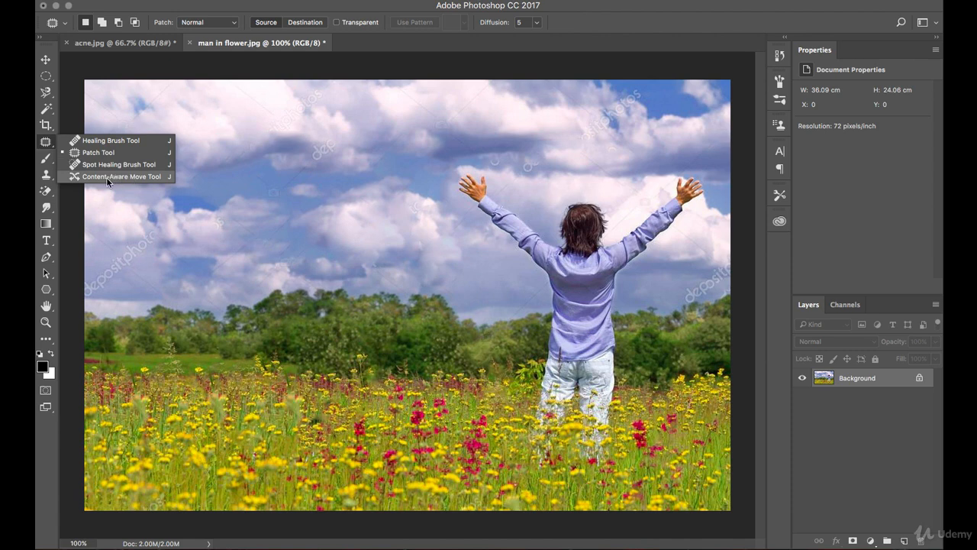
pyautogui.click(46, 174)
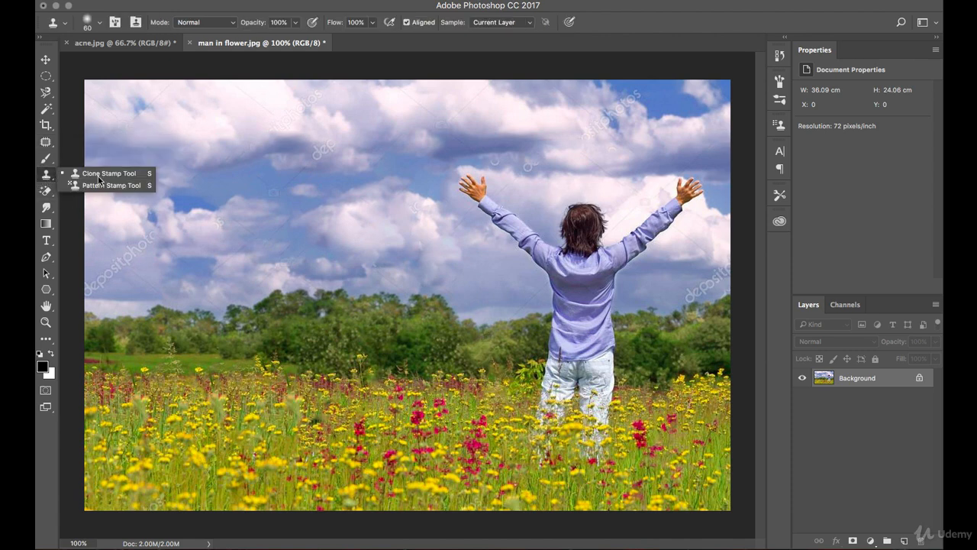